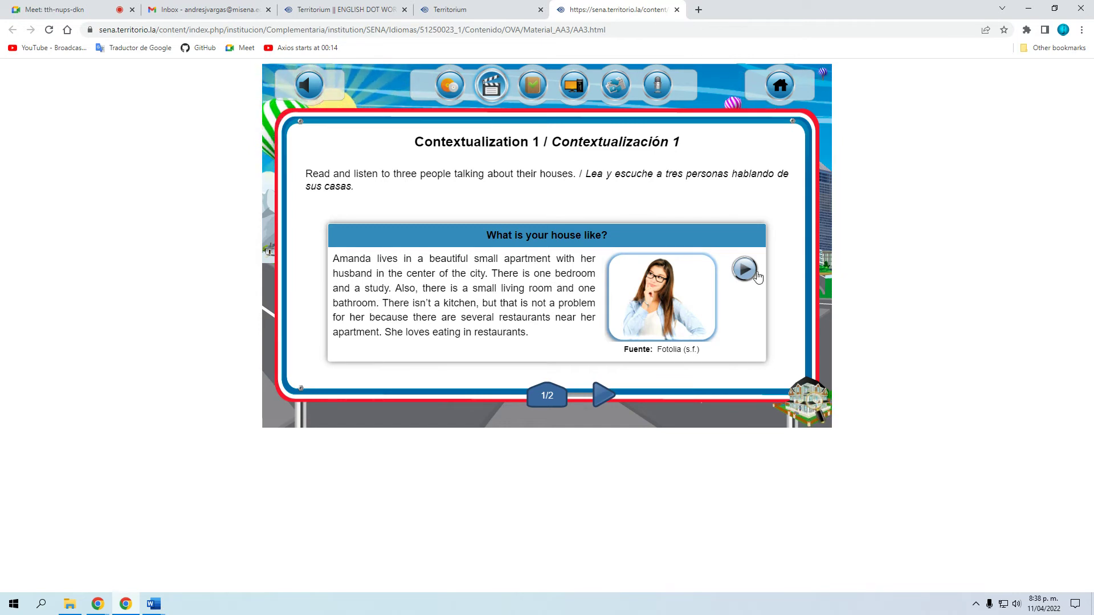
Step: Page through Contextualization 1's house descriptions and Contextualization 2's drugstore-directions dialogue, back to the menu
{"action": "left_click", "coordinate": [604, 394]}
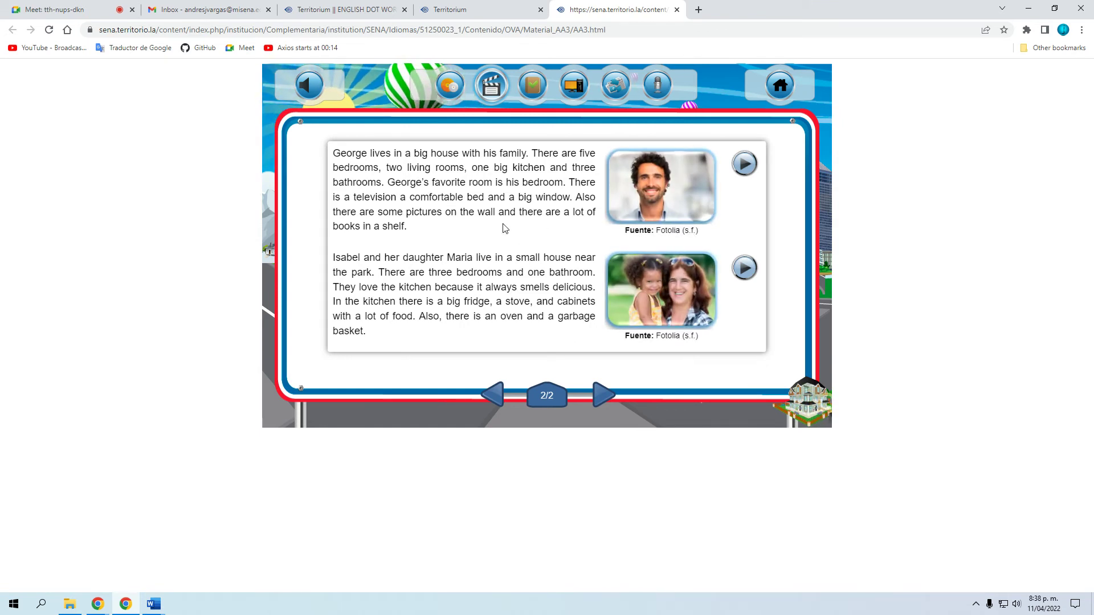
{"action": "left_click", "coordinate": [591, 390]}
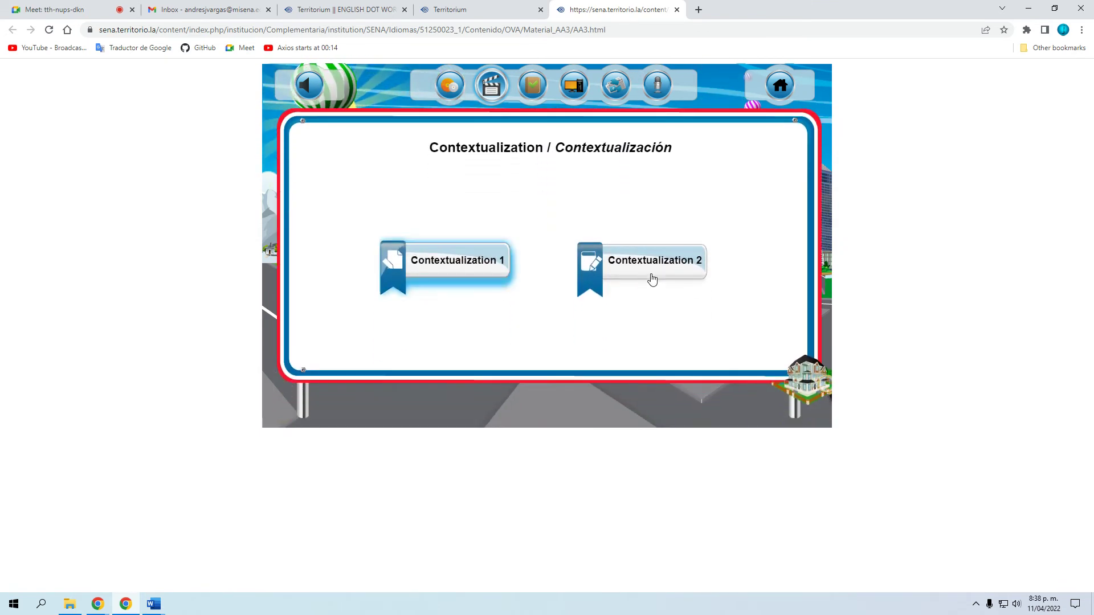
{"action": "left_click", "coordinate": [641, 272]}
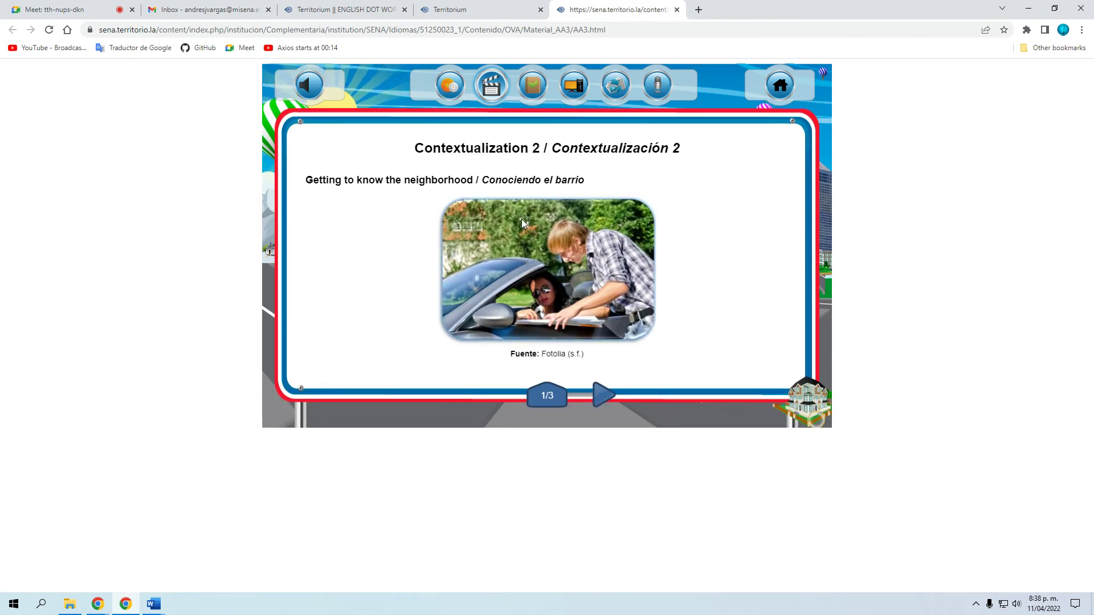
{"action": "left_click", "coordinate": [604, 394]}
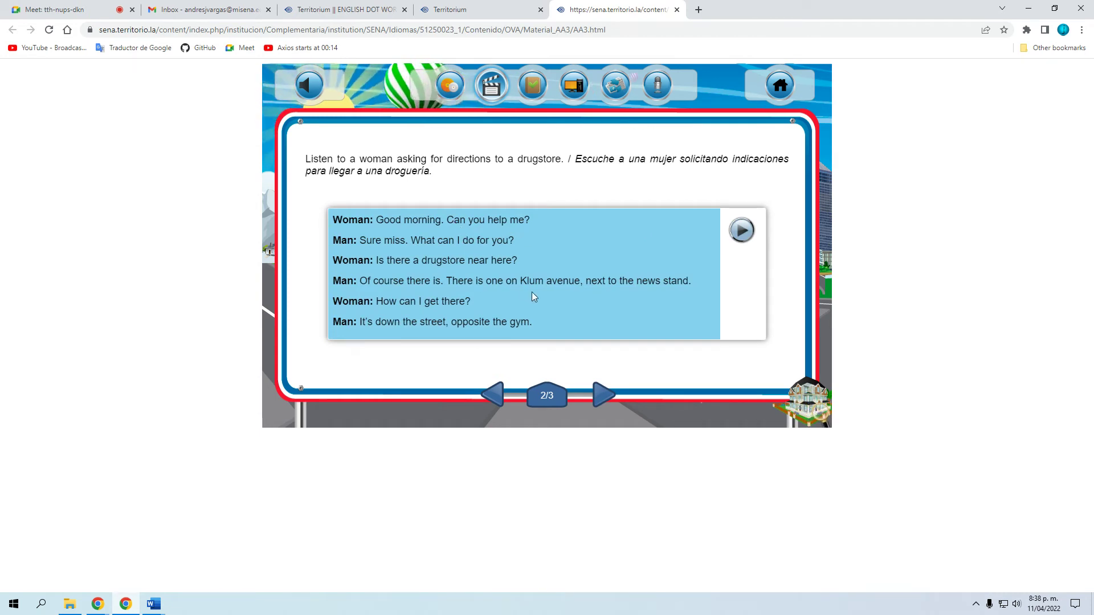
{"action": "left_click", "coordinate": [603, 400]}
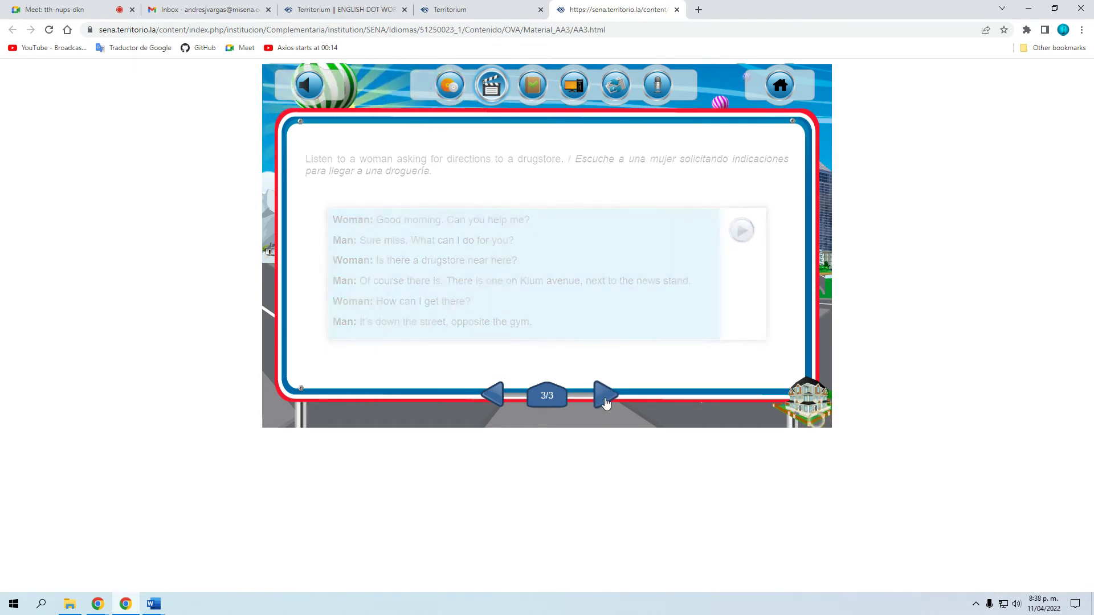
{"action": "left_click", "coordinate": [604, 396]}
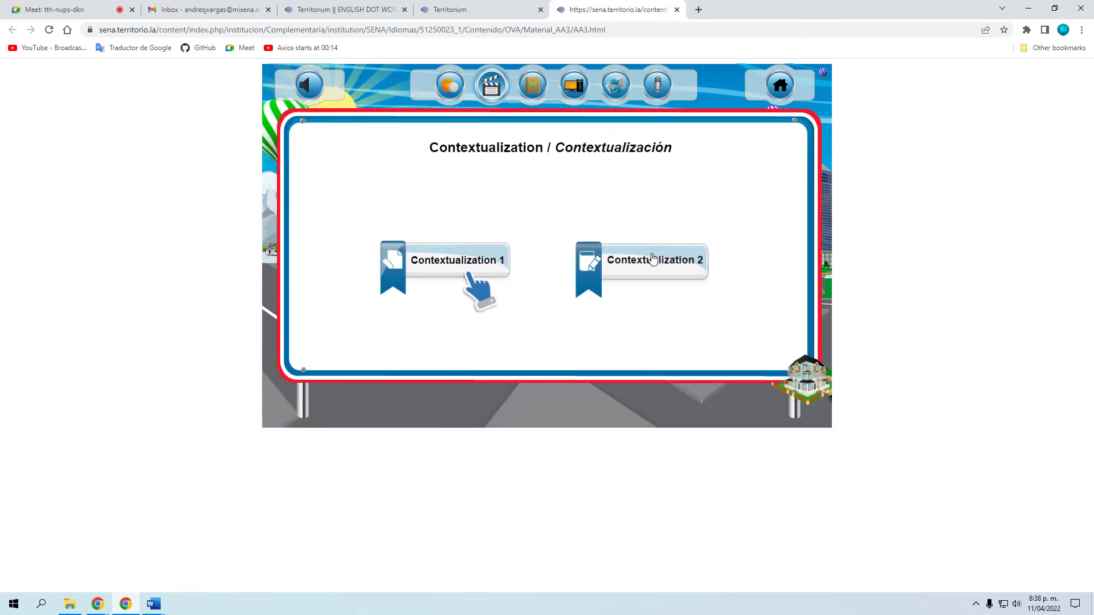
Step: Open Comprehension 1 from the Comprehension section and go past its instructions
{"action": "left_click", "coordinate": [530, 94]}
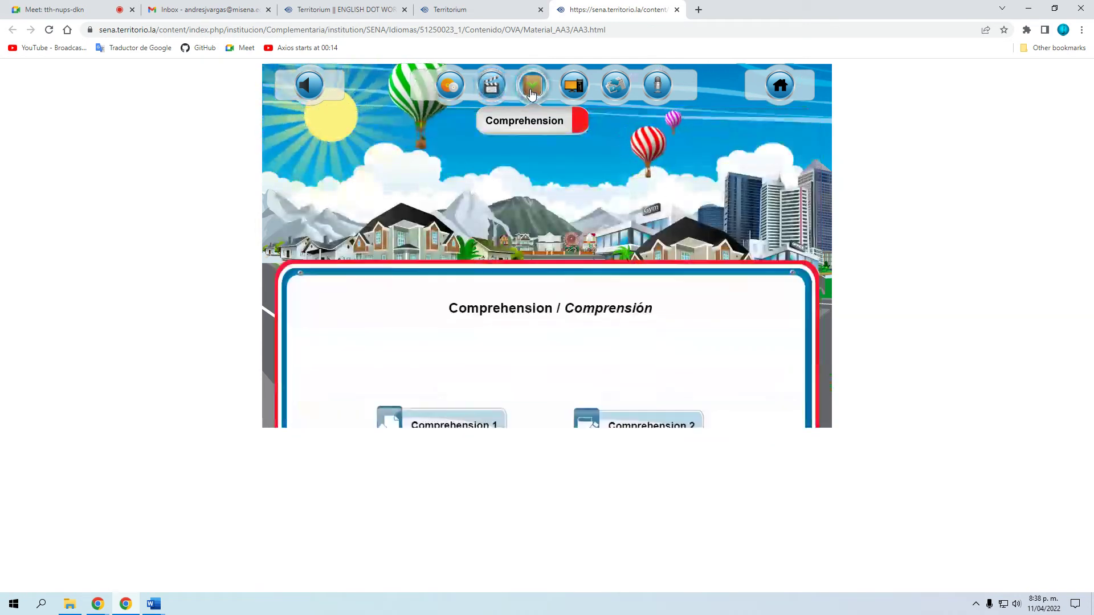
{"action": "left_click", "coordinate": [482, 279]}
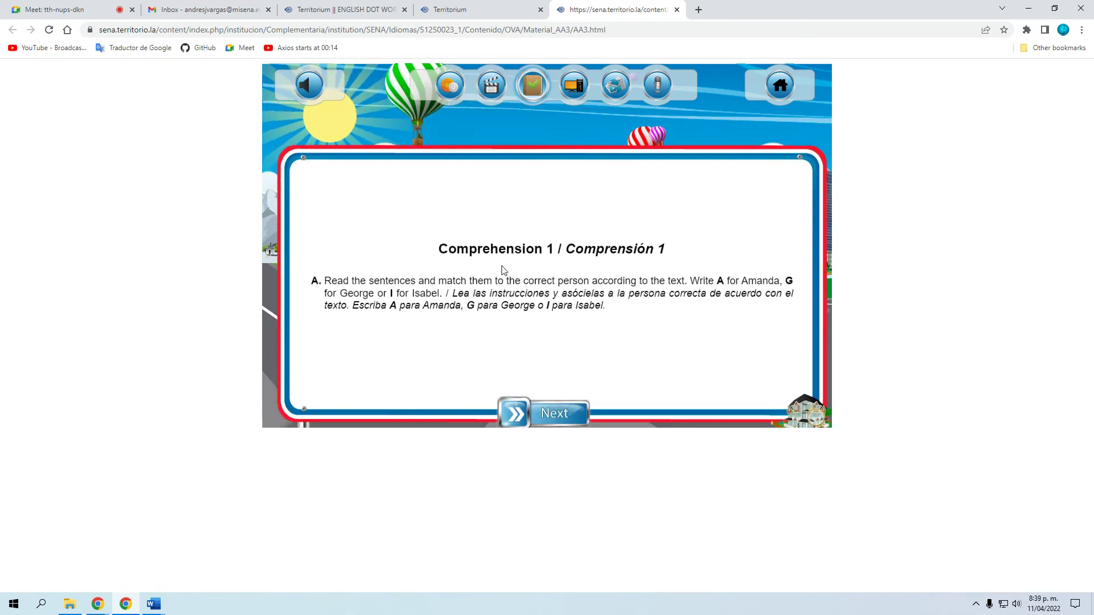
{"action": "left_click", "coordinate": [559, 395]}
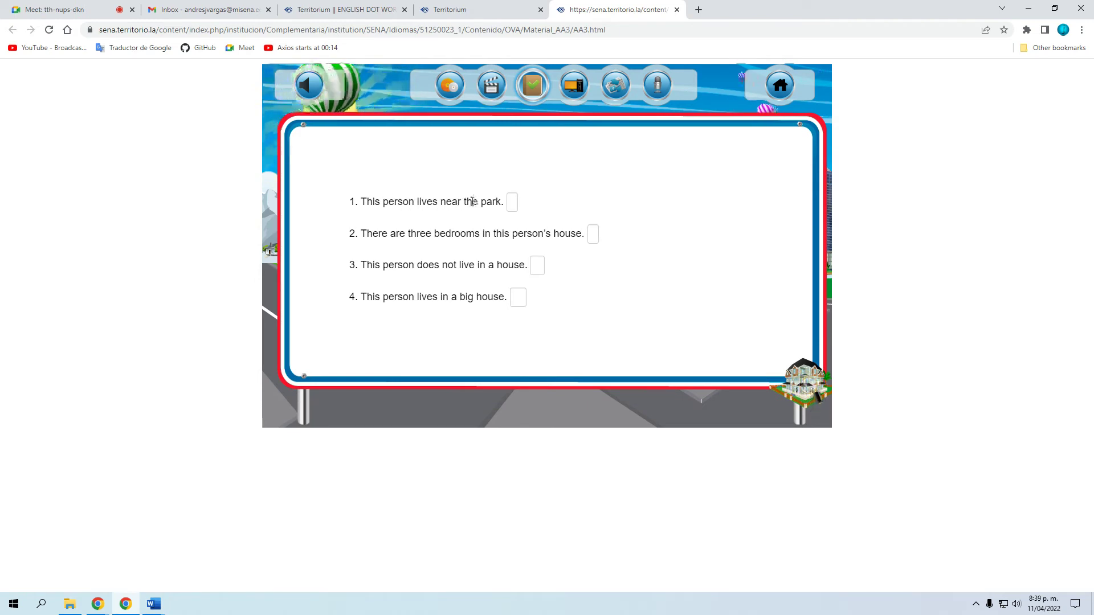
Step: Answer sentences 1–4 with n, a, a and a, then go to Practice 1
{"action": "left_click", "coordinate": [512, 203]}
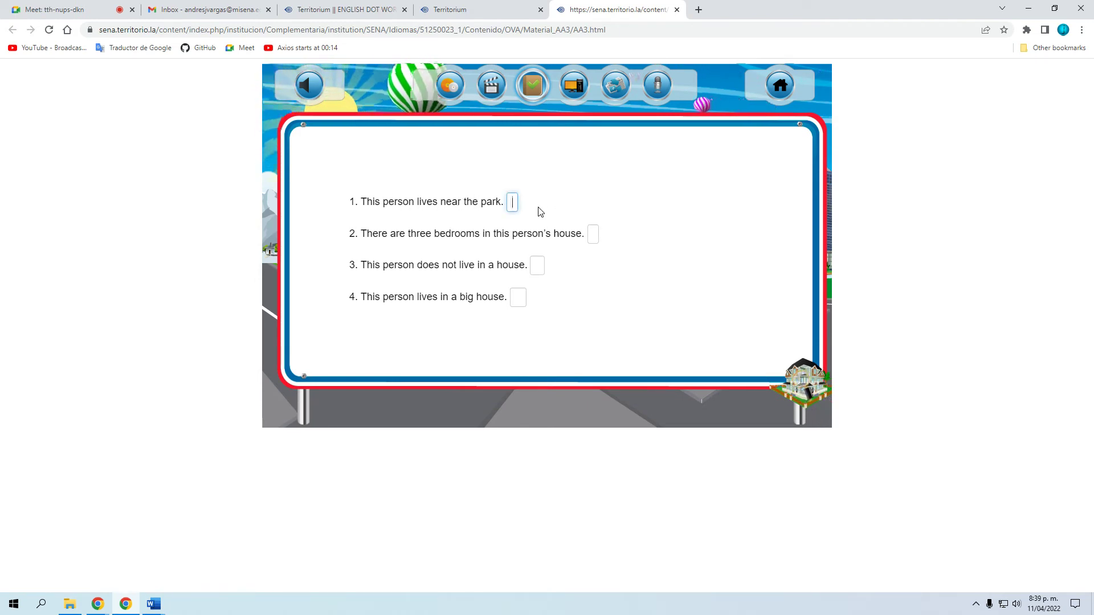
{"action": "left_click", "coordinate": [485, 195]}
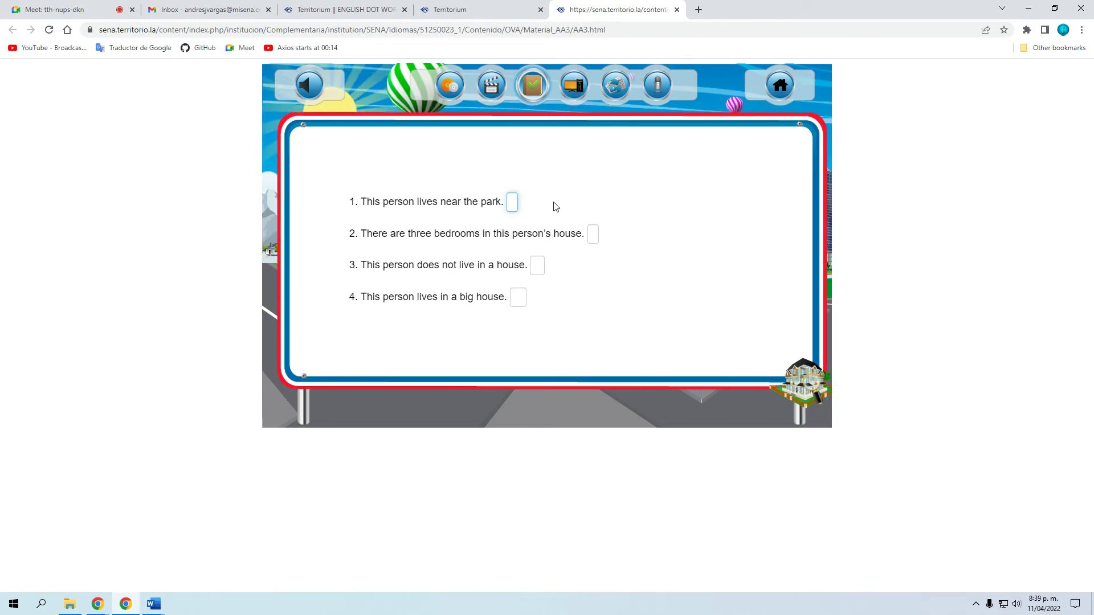
{"action": "type", "text": "n"}
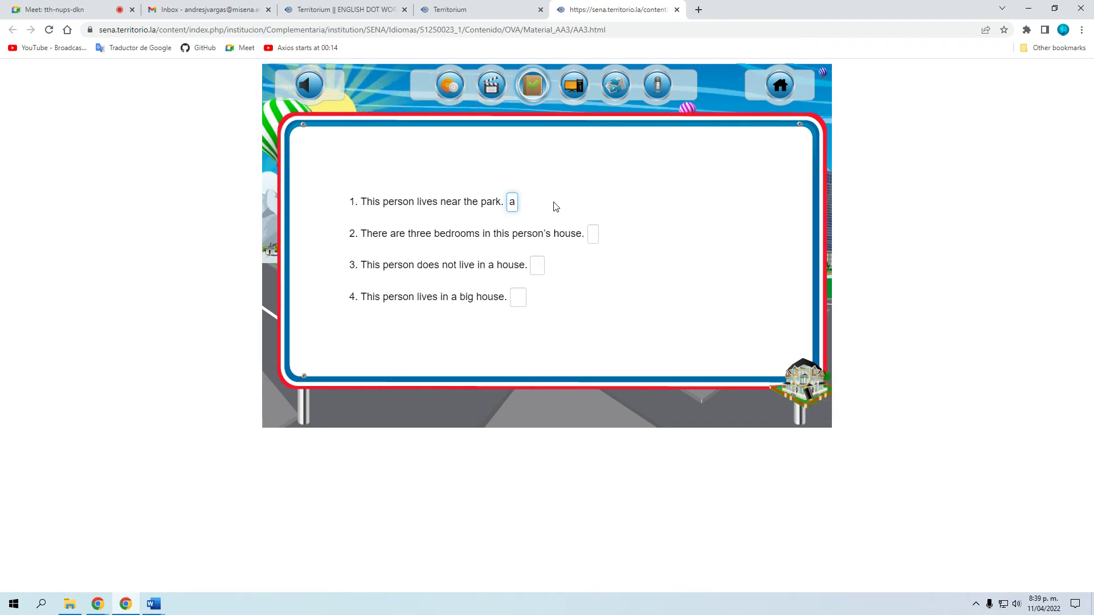
{"action": "left_click", "coordinate": [597, 233]}
{"action": "type", "text": "a"}
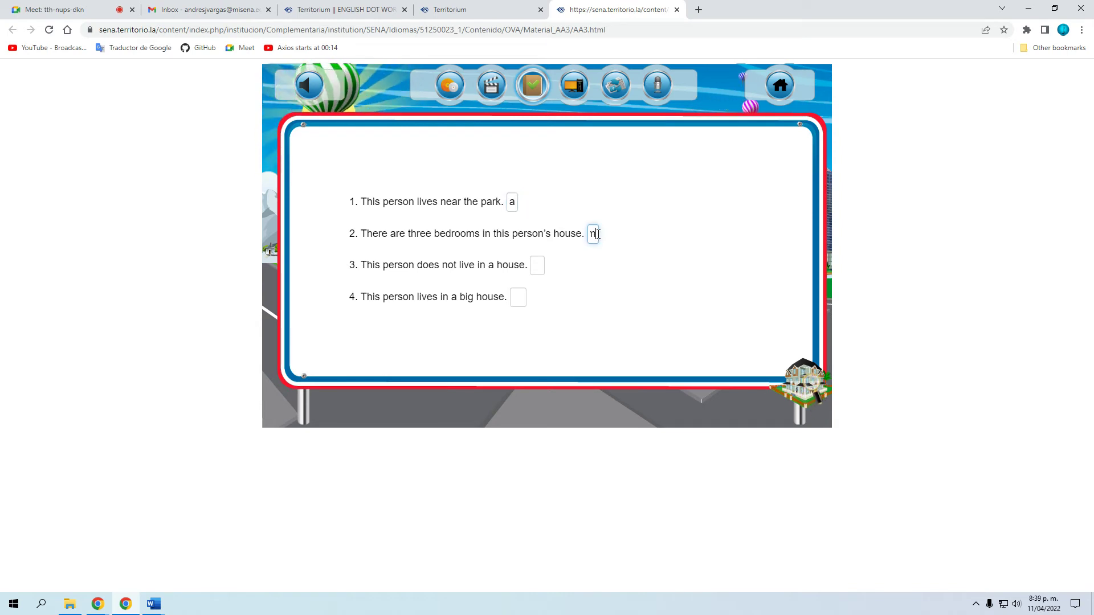
{"action": "left_click", "coordinate": [536, 272]}
{"action": "type", "text": "aa"}
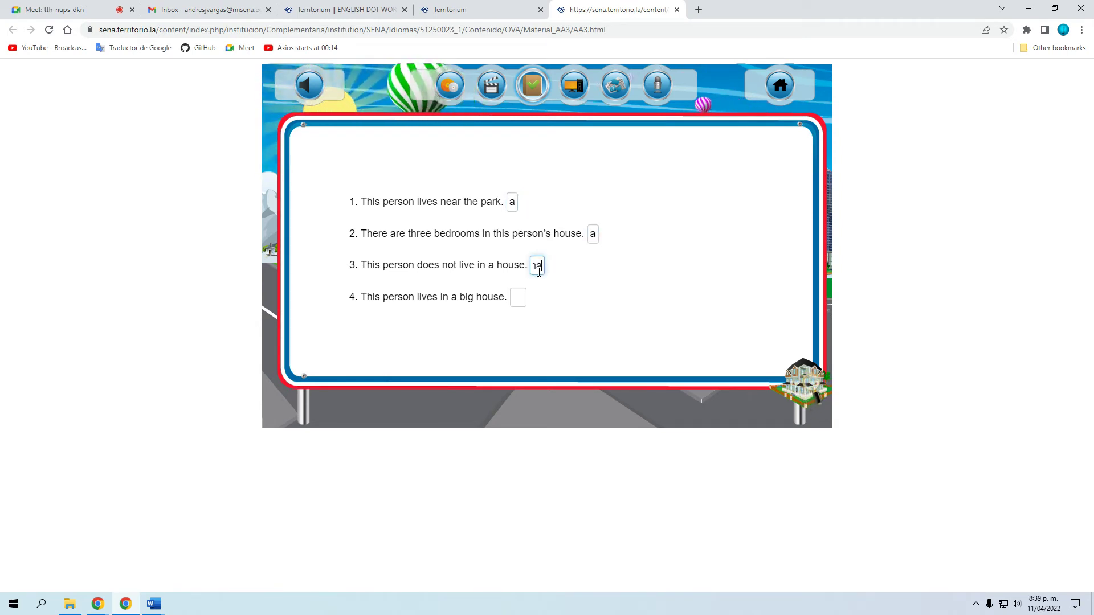
{"action": "left_click", "coordinate": [522, 299]}
{"action": "type", "text": "an"}
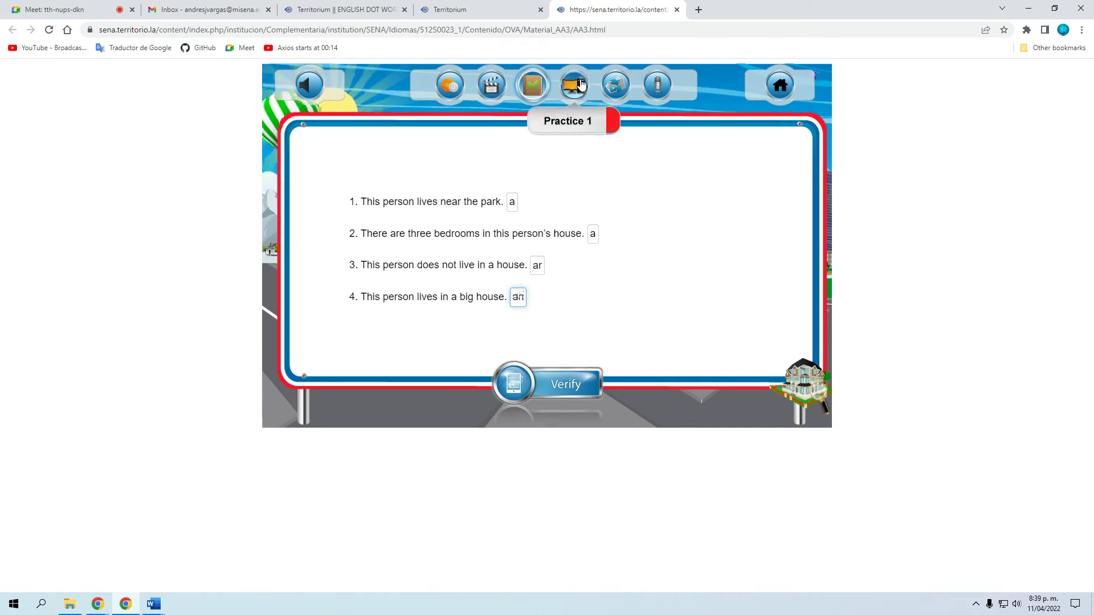
{"action": "left_click", "coordinate": [579, 85]}
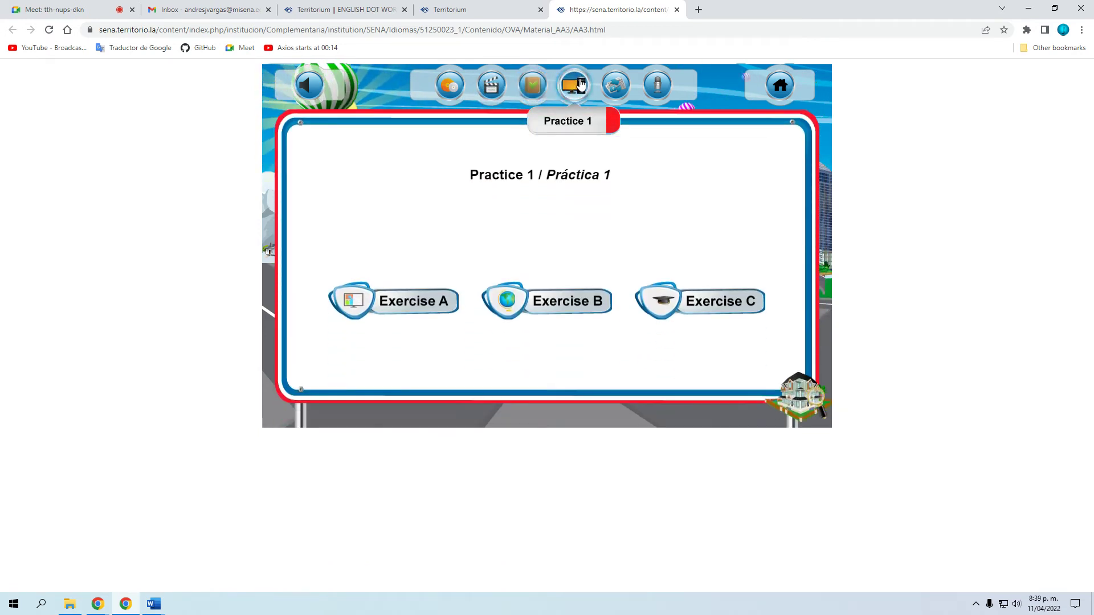
Step: In Practice 1 Exercise A, drag Microwave, Teapot and Cupboard to the kitchen and Toothbrush to the bathroom
{"action": "left_click", "coordinate": [579, 85]}
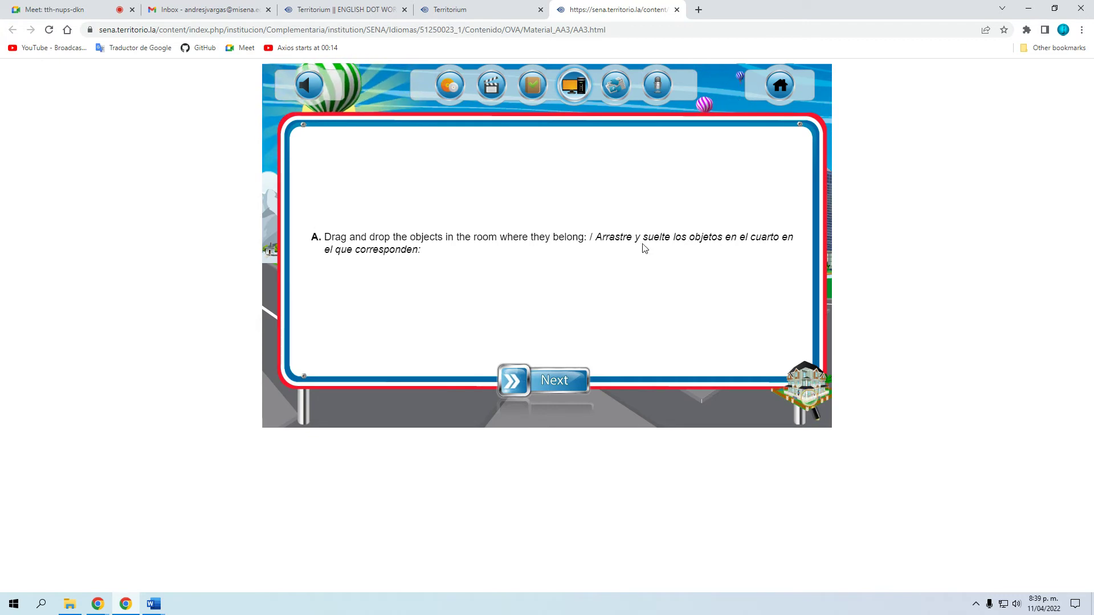
{"action": "left_click", "coordinate": [561, 381]}
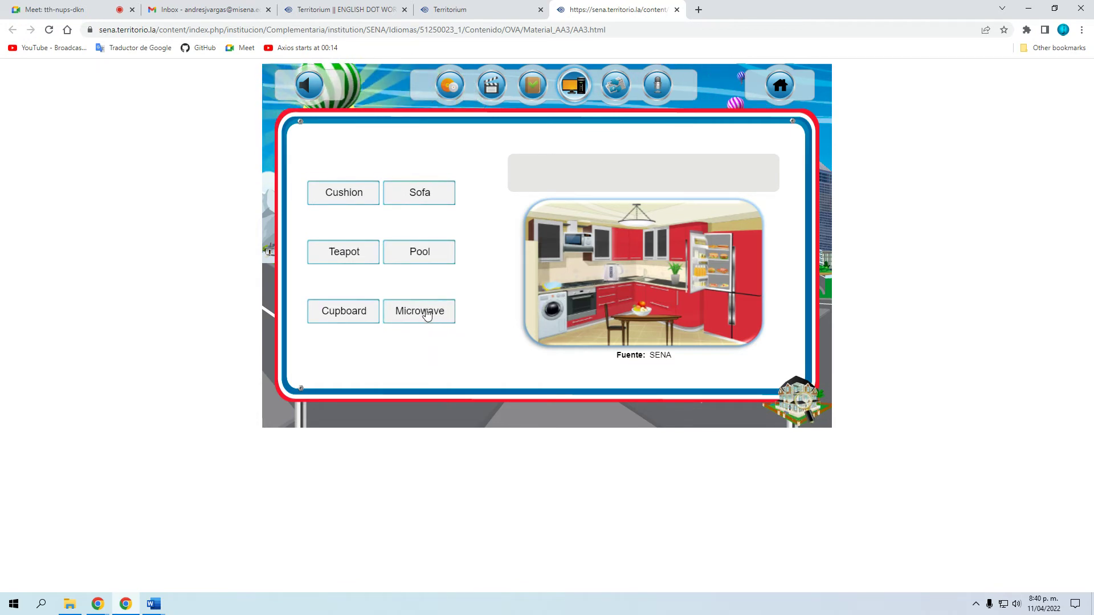
{"action": "left_click_drag", "start_coordinate": [422, 313], "coordinate": [649, 268]}
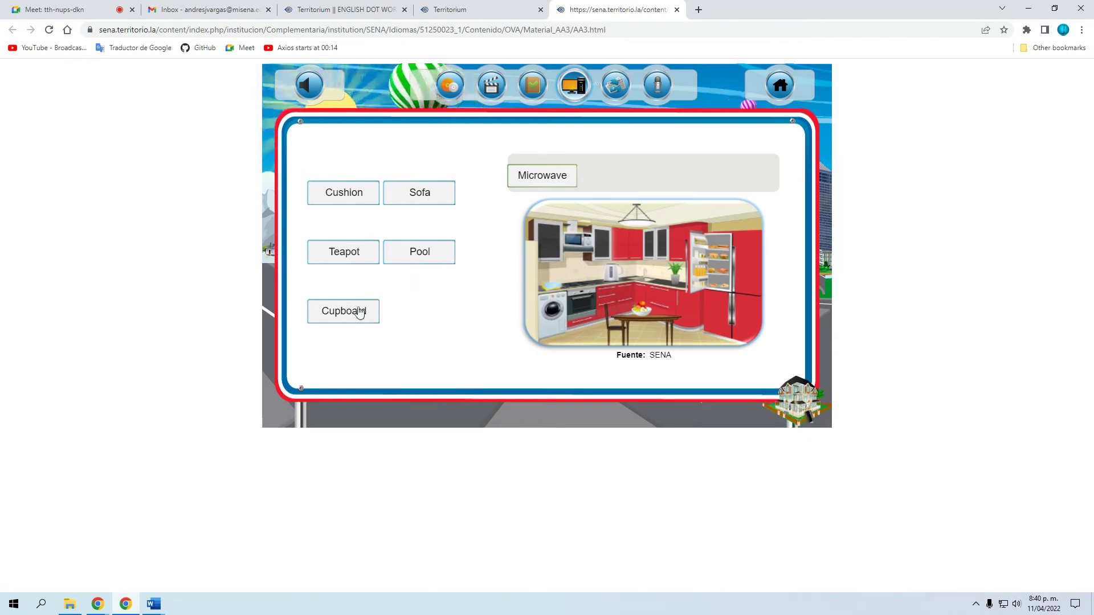
{"action": "left_click_drag", "start_coordinate": [345, 261], "coordinate": [632, 181]}
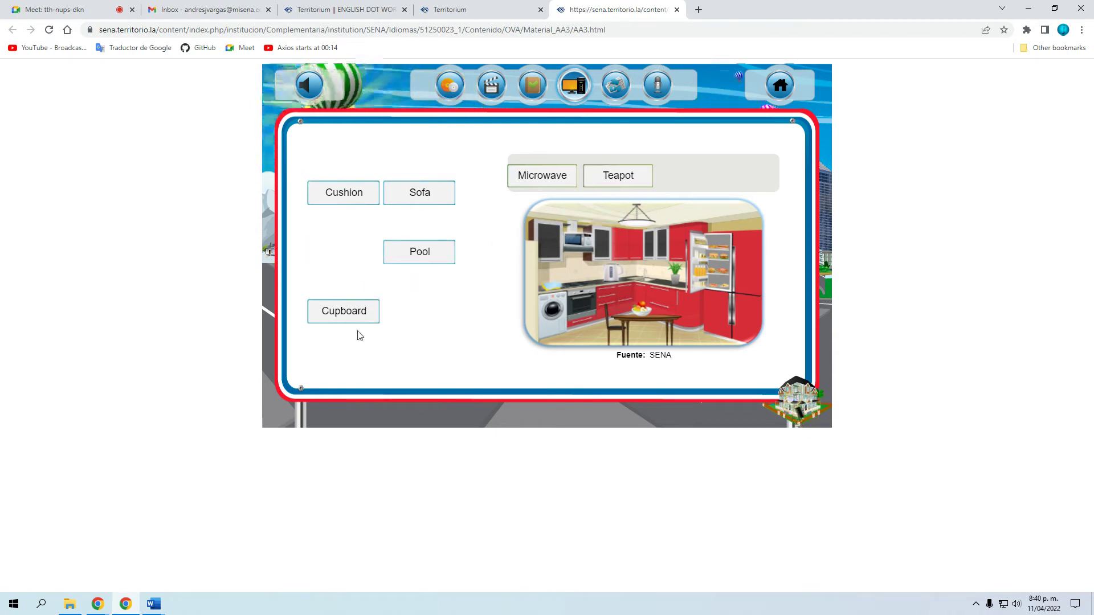
{"action": "left_click_drag", "start_coordinate": [347, 324], "coordinate": [717, 181]}
{"action": "left_click", "coordinate": [574, 405]}
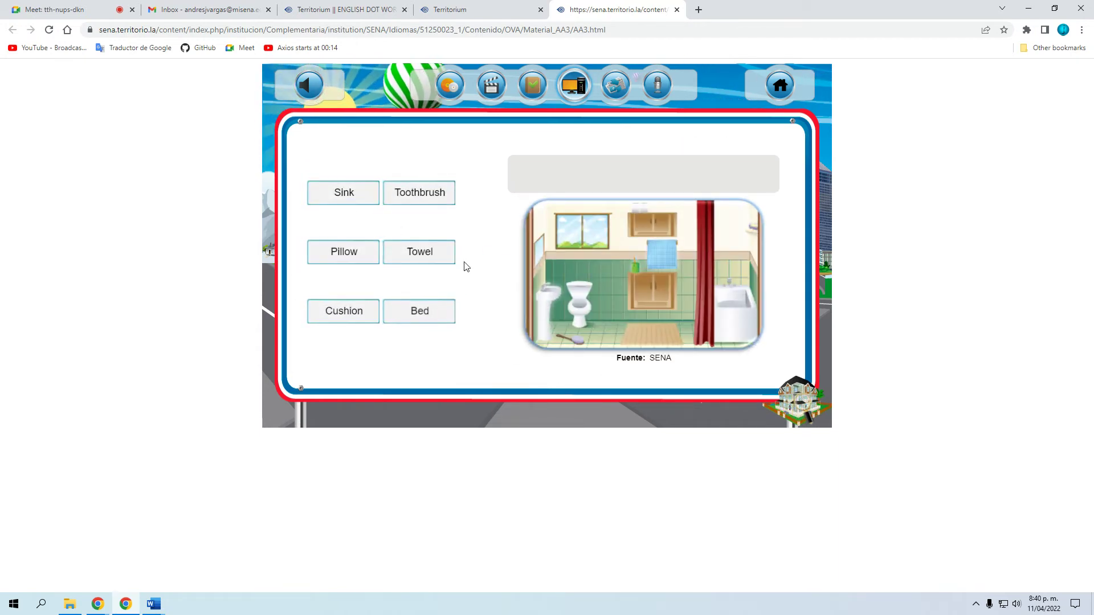
{"action": "left_click_drag", "start_coordinate": [406, 200], "coordinate": [630, 187]}
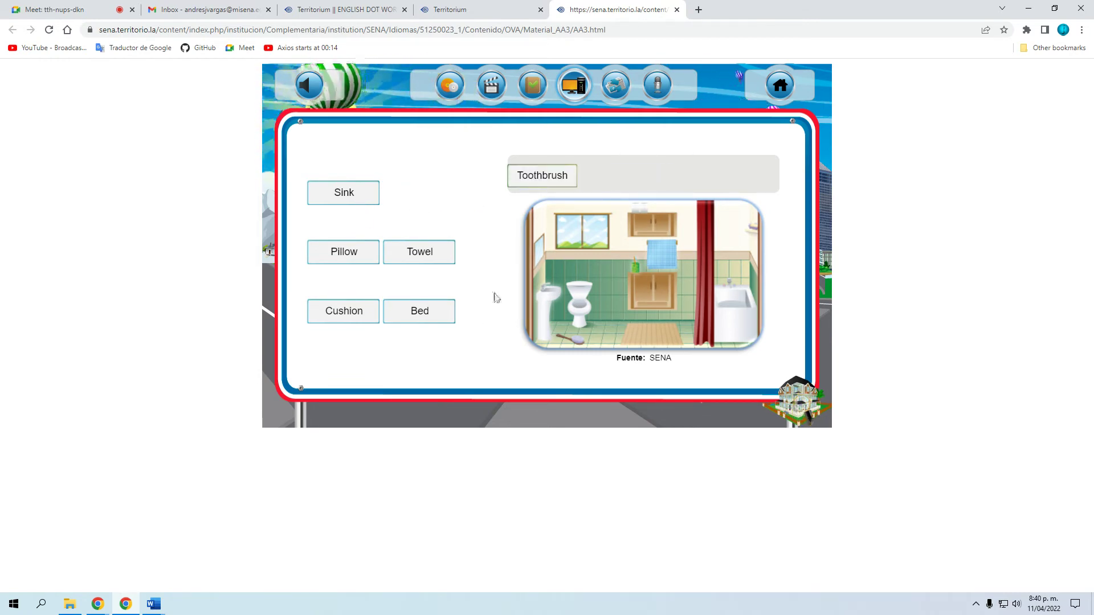
Step: Open Practice 2 Exercise A's places matching, check definition 2's choices, then open Pronunciation practice
{"action": "left_click", "coordinate": [620, 92]}
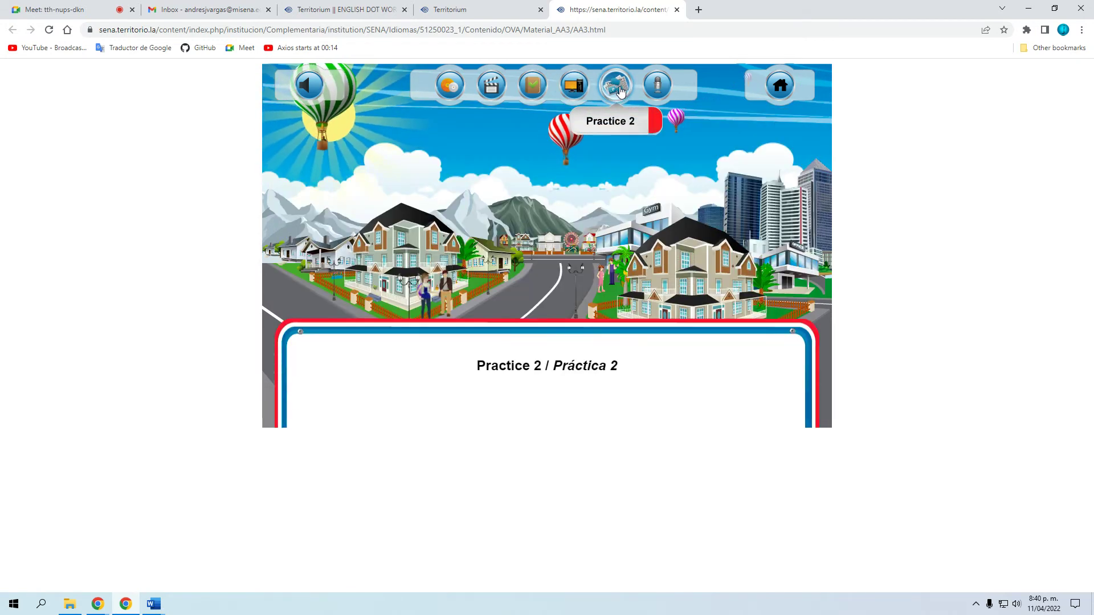
{"action": "left_click", "coordinate": [430, 286]}
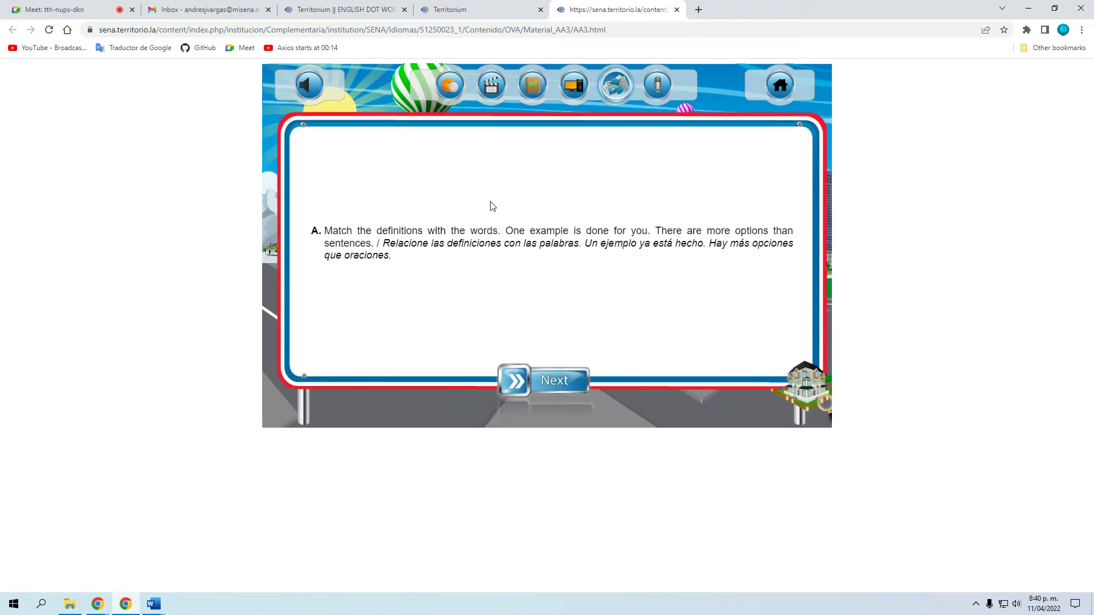
{"action": "left_click", "coordinate": [544, 381]}
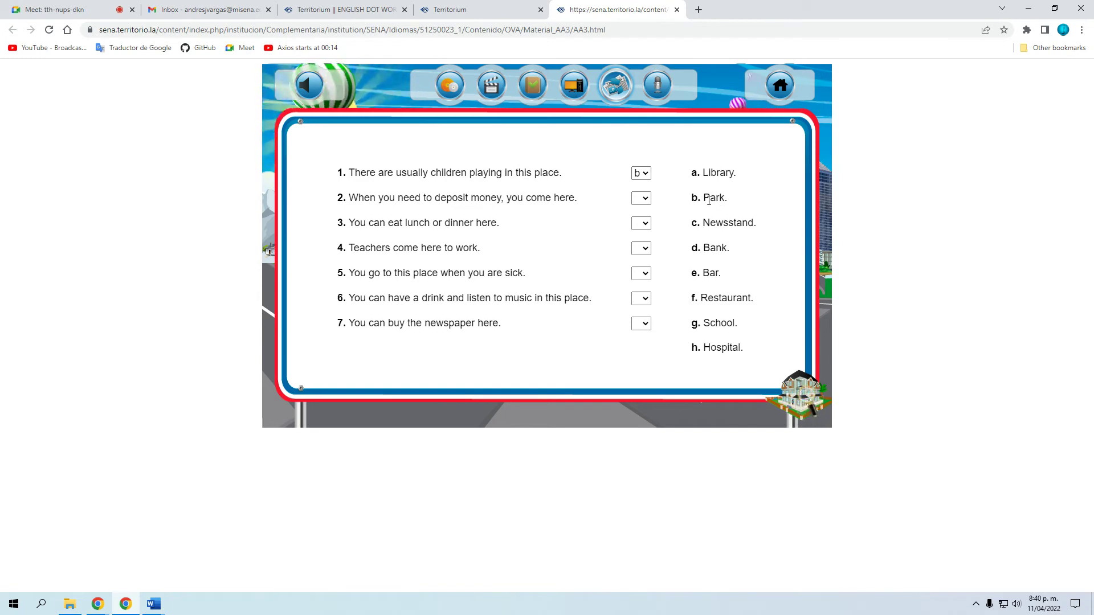
{"action": "left_click", "coordinate": [643, 198]}
{"action": "left_click", "coordinate": [733, 251]}
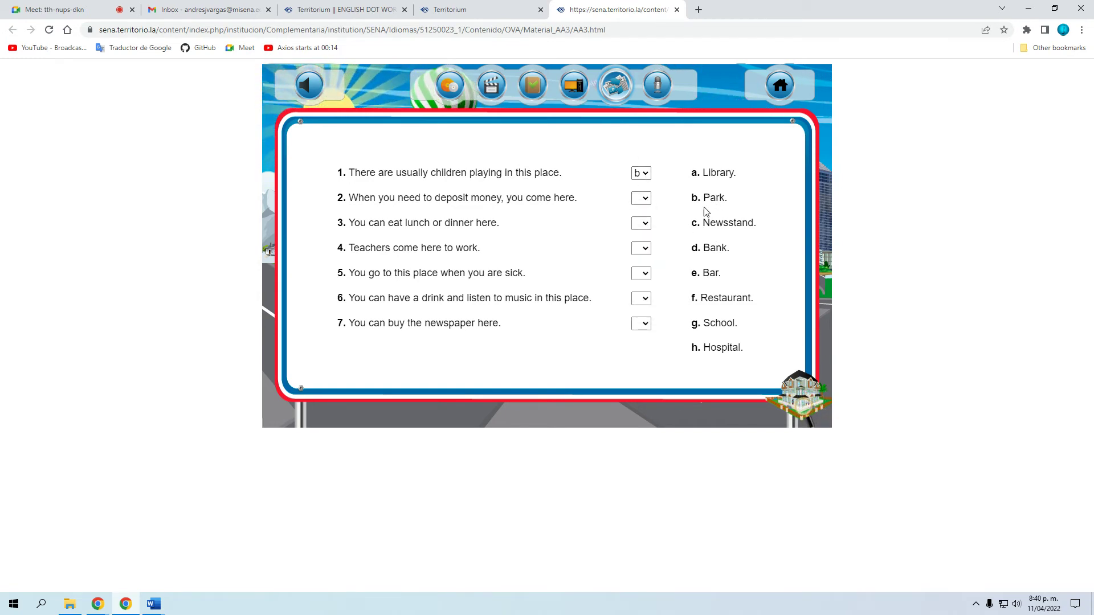
{"action": "left_click", "coordinate": [657, 81]}
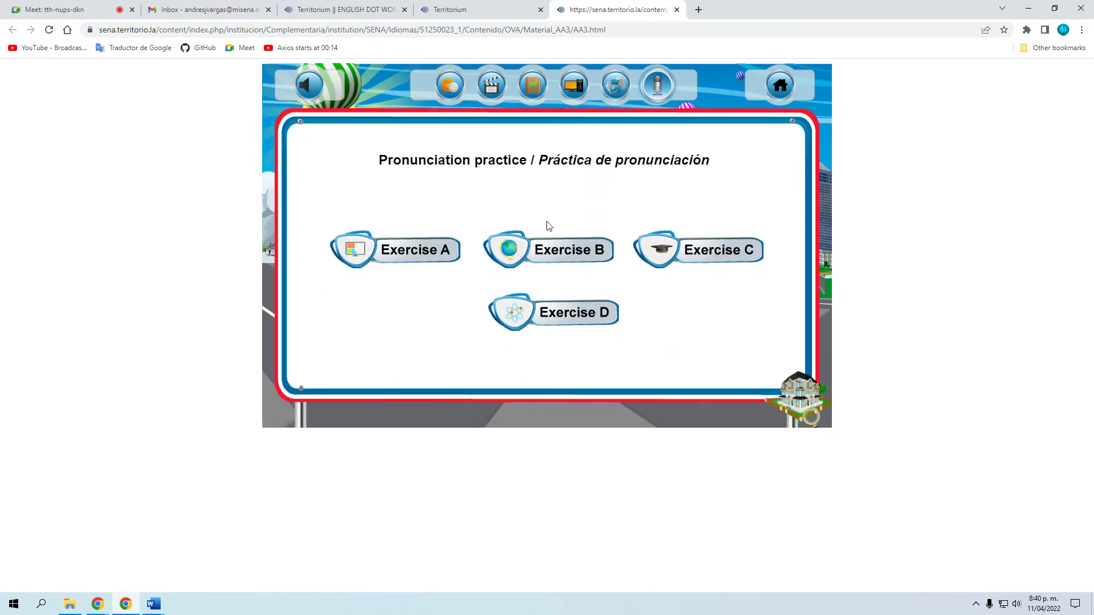
{"action": "left_click", "coordinate": [423, 257]}
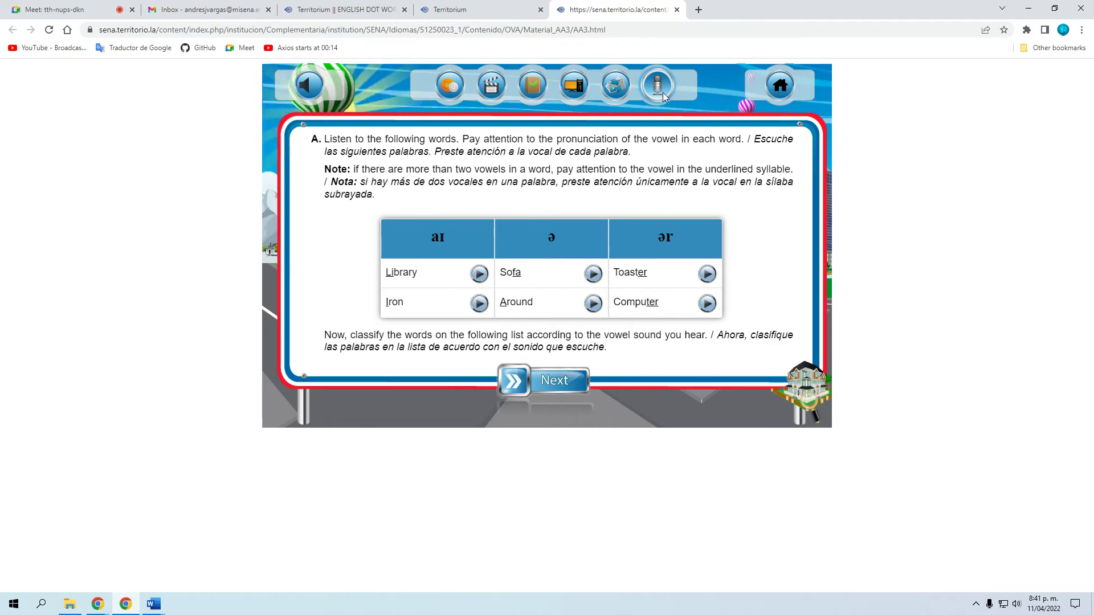
{"action": "left_click", "coordinate": [579, 378]}
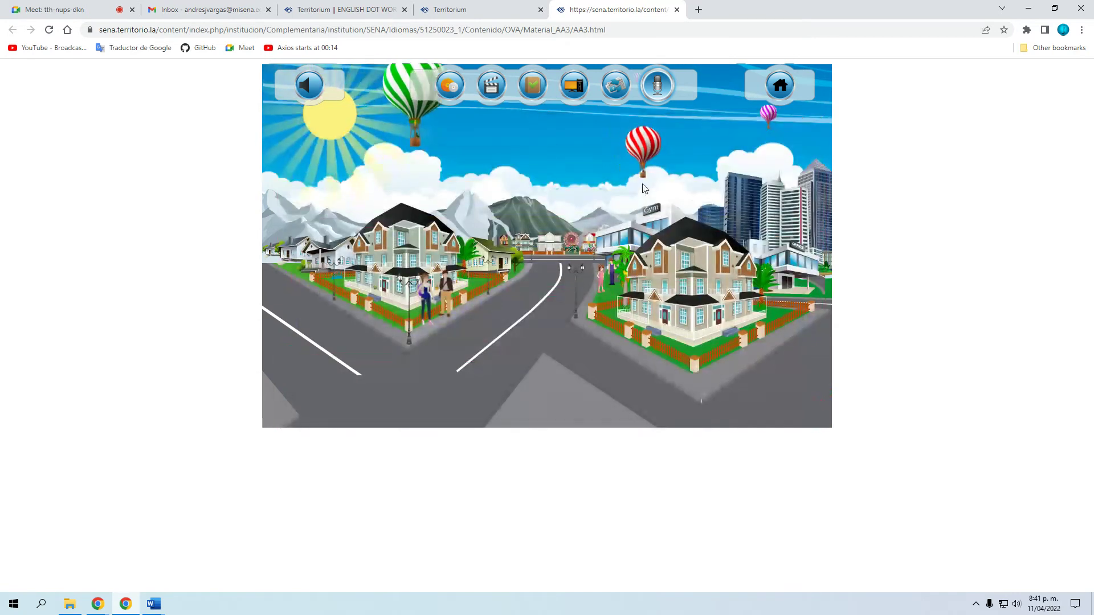
{"action": "left_click", "coordinate": [656, 88]}
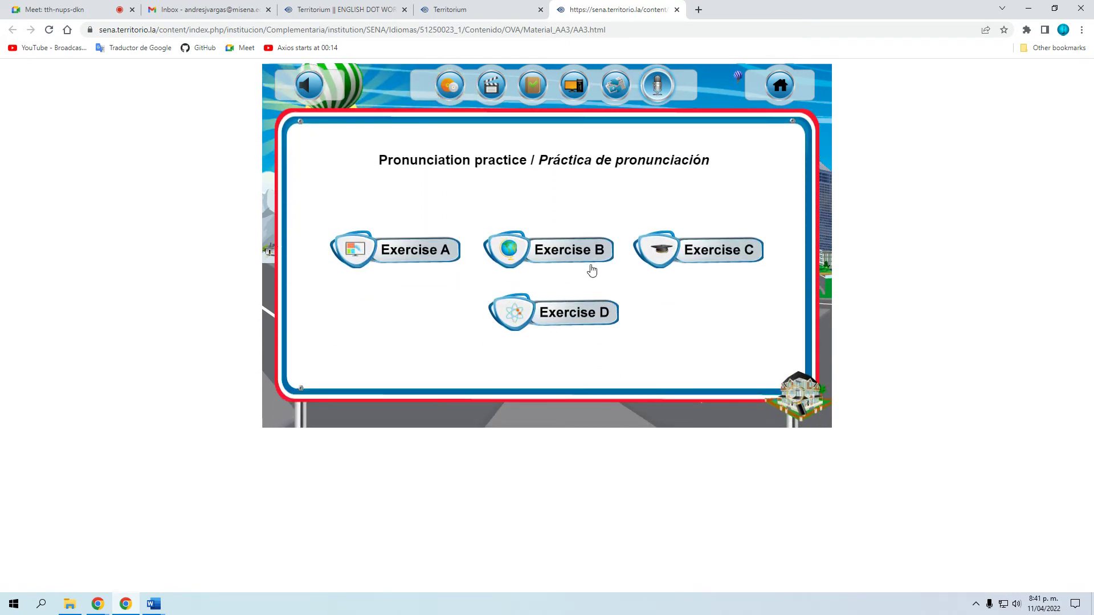
Step: Close the Activity 3 material, view the course Schedule, and expand Activity 3 in the course tree
{"action": "left_click", "coordinate": [677, 10]}
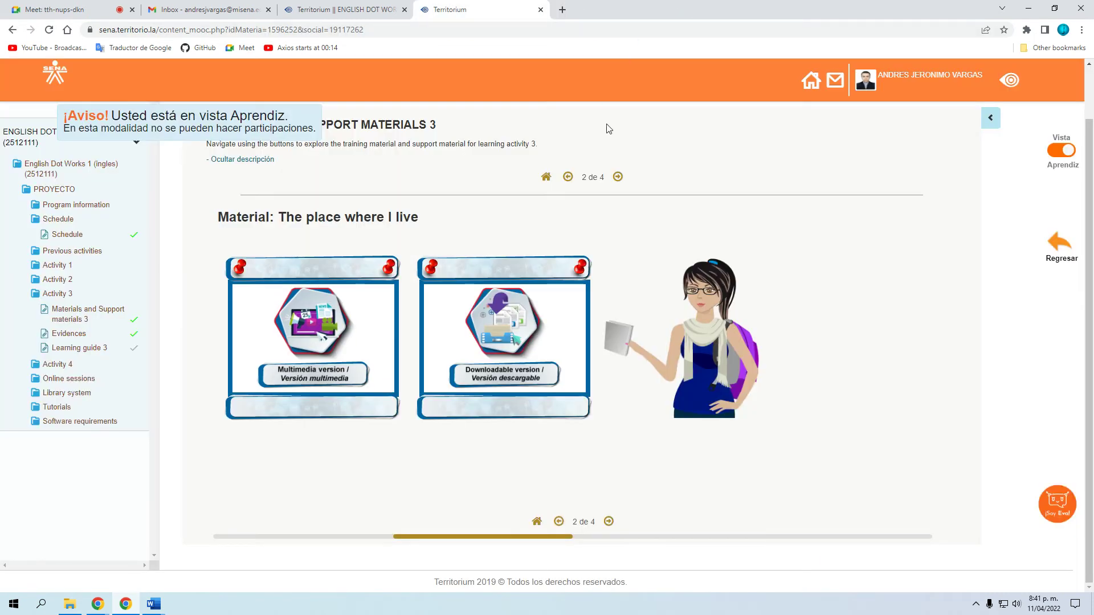
{"action": "left_click", "coordinate": [77, 235]}
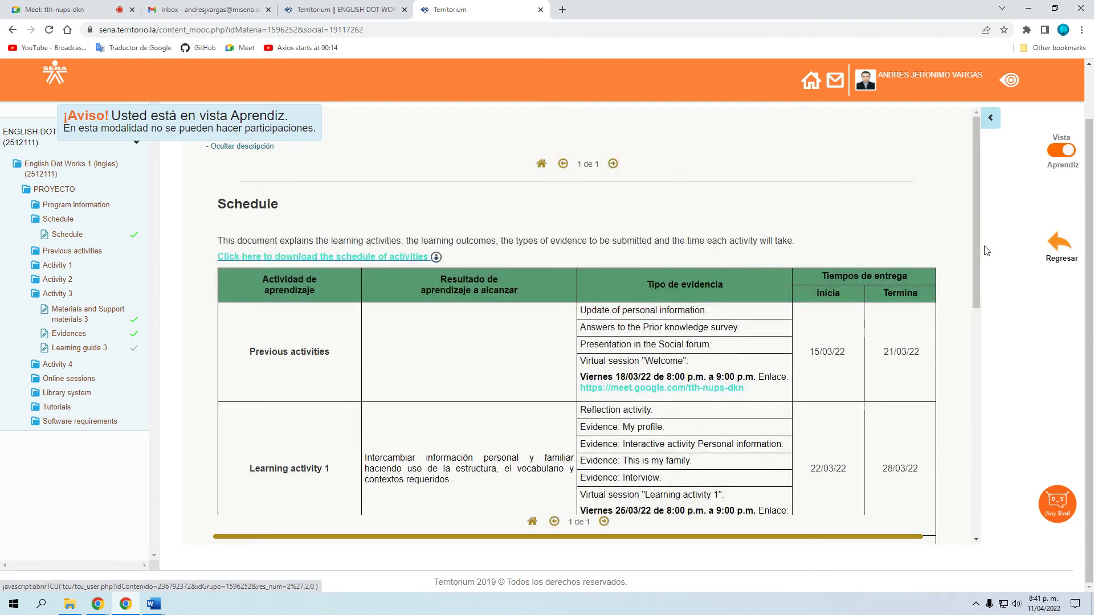
{"action": "left_click_drag", "start_coordinate": [977, 265], "coordinate": [991, 445]}
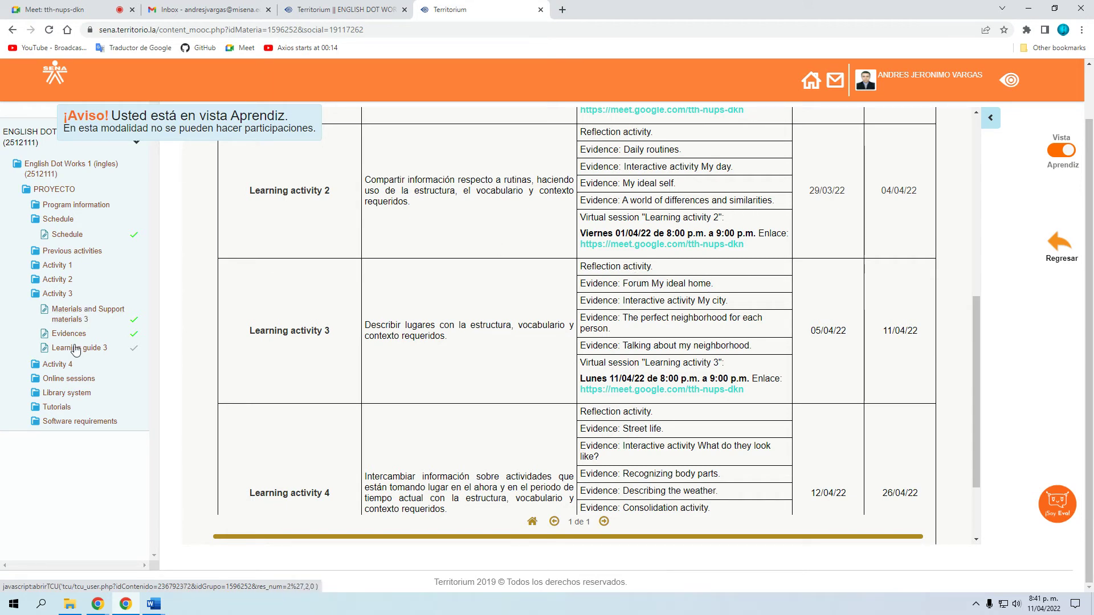
{"action": "left_click", "coordinate": [54, 190]}
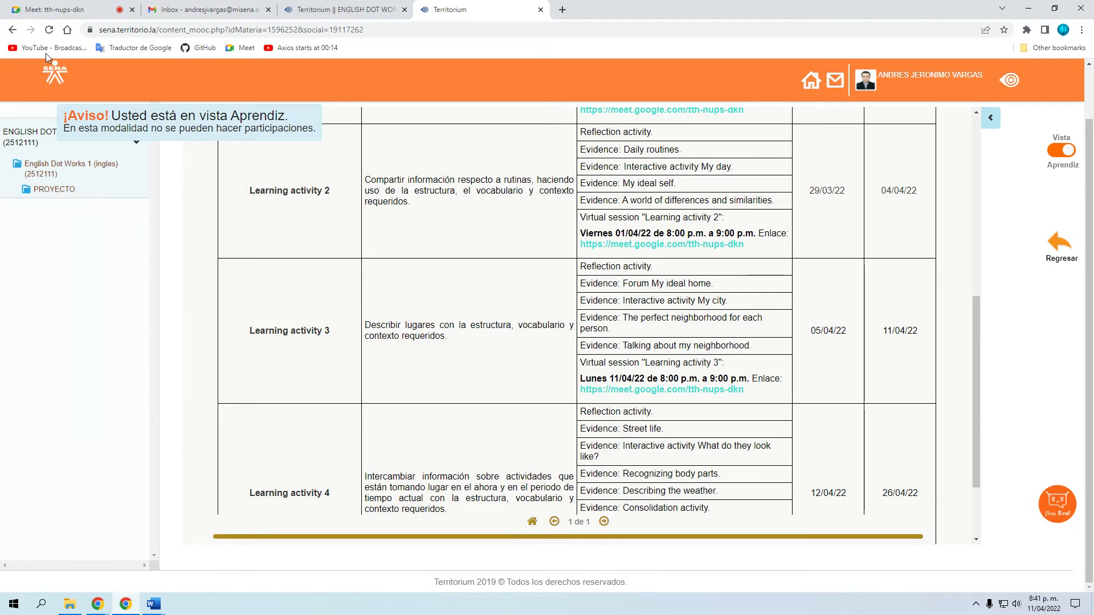
{"action": "left_click", "coordinate": [48, 190]}
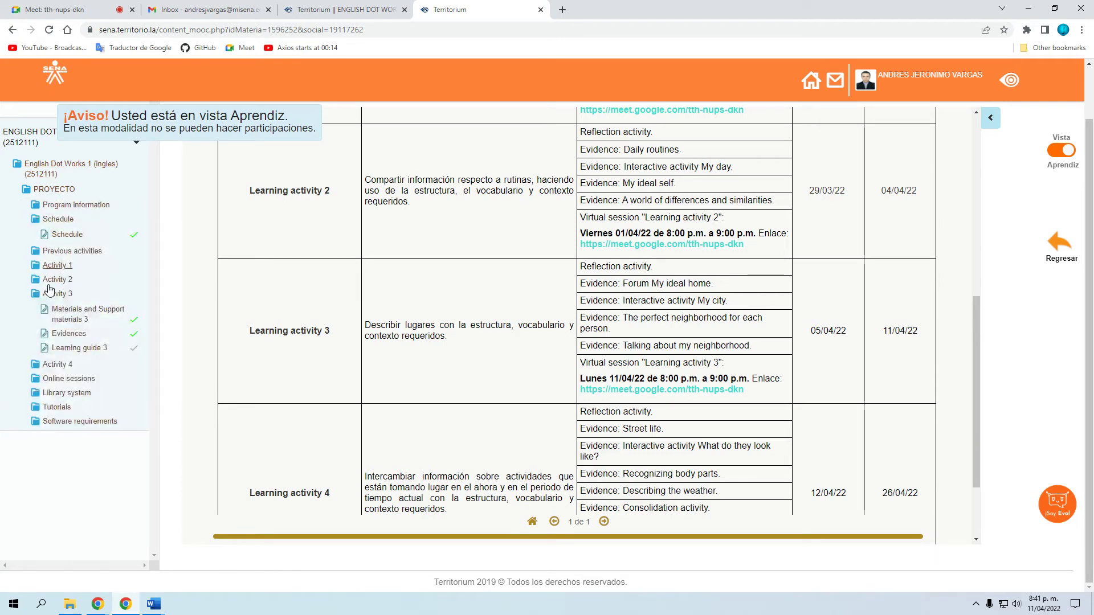
{"action": "left_click", "coordinate": [67, 221]}
{"action": "left_click", "coordinate": [66, 278]}
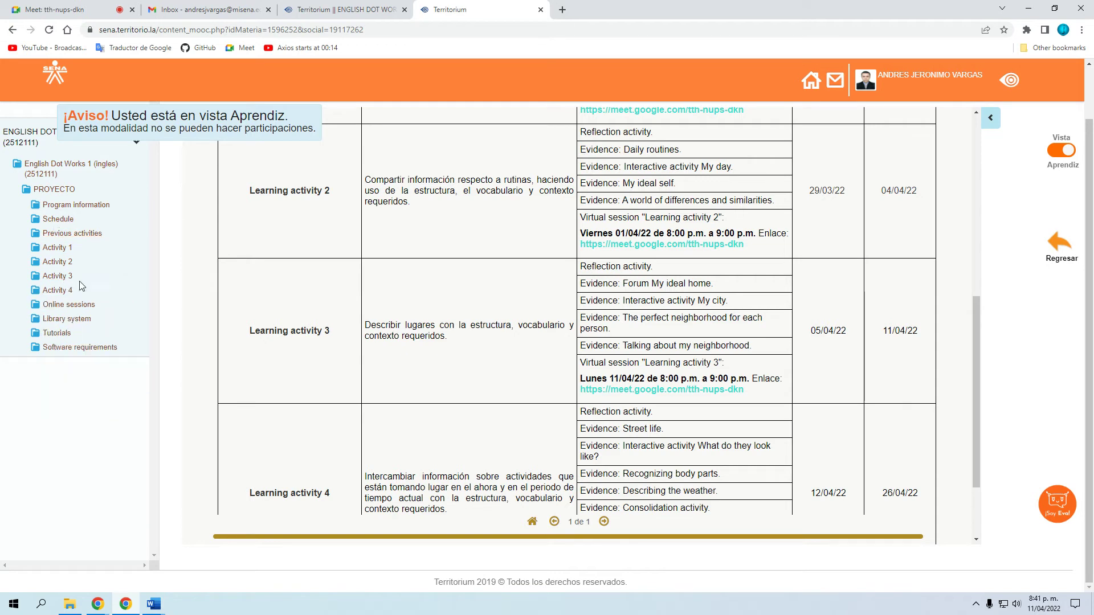
{"action": "left_click", "coordinate": [57, 277]}
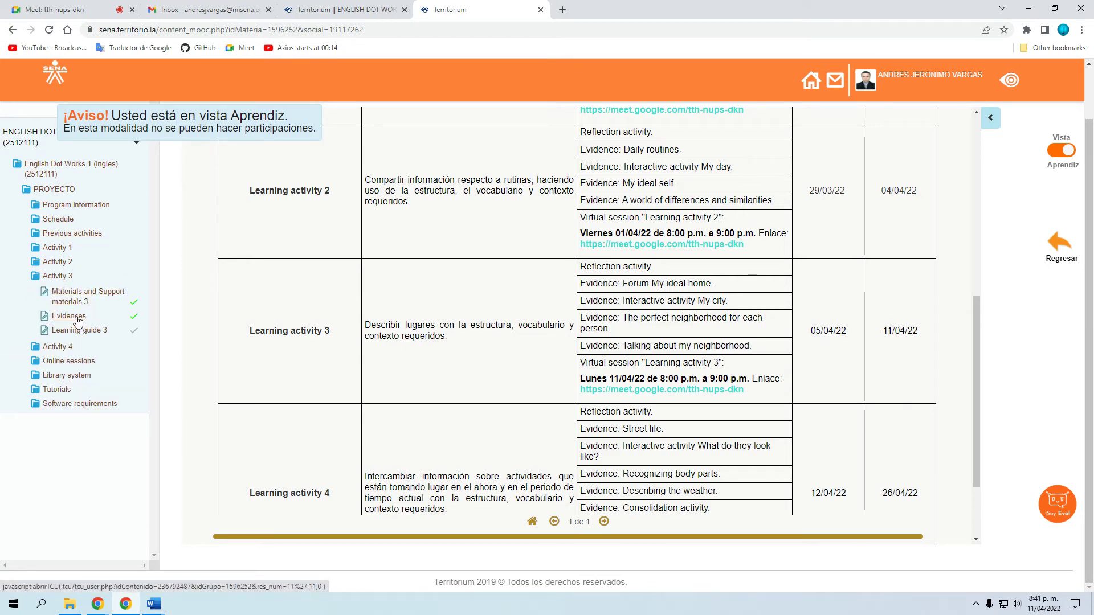
Step: Open Activity 3's Evidences, advance to the 'My ideal home' forum slide, and open Ver Foro
{"action": "left_click", "coordinate": [78, 321]}
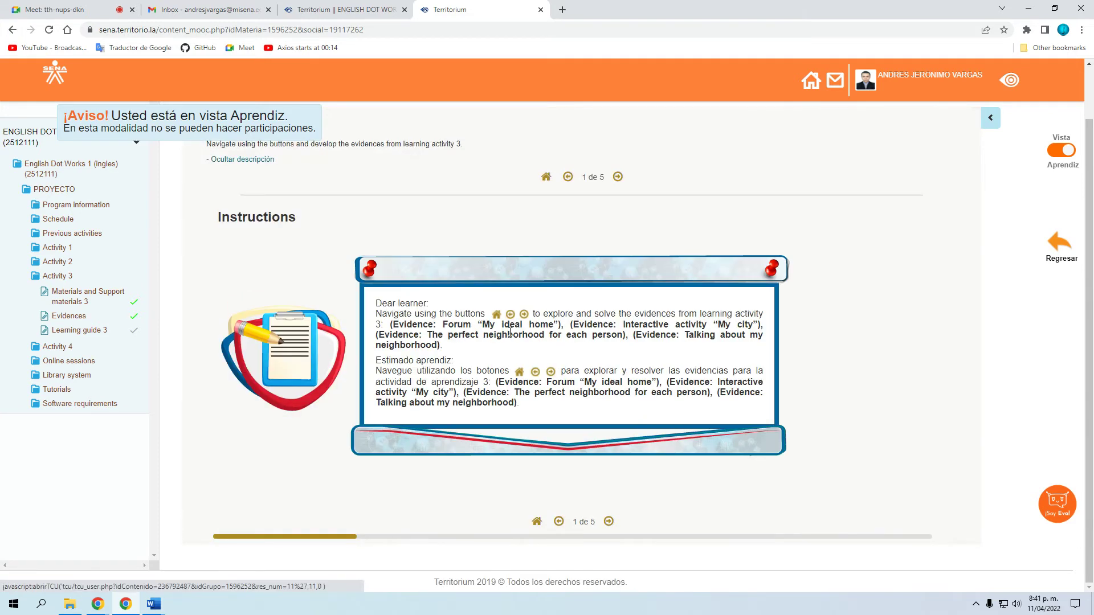
{"action": "left_click", "coordinate": [608, 521]}
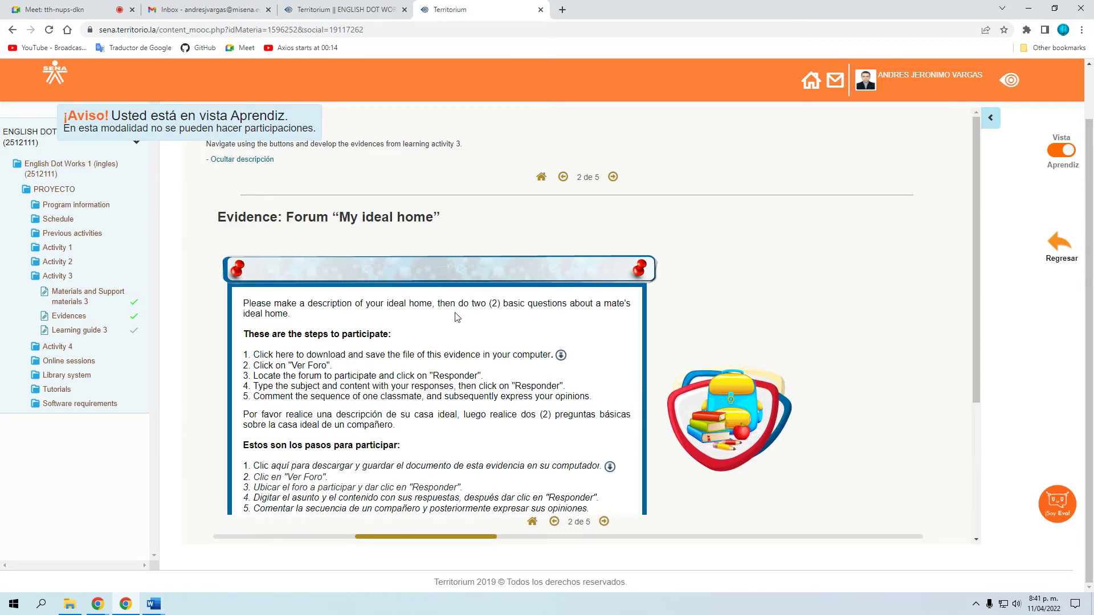
{"action": "left_click_drag", "start_coordinate": [976, 241], "coordinate": [1016, 346]}
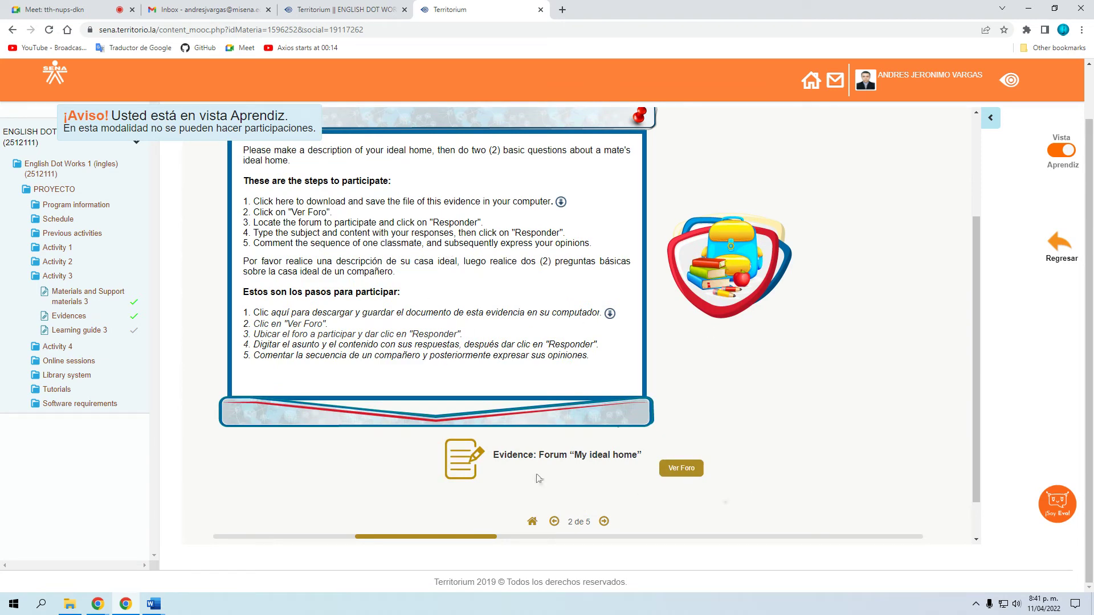
{"action": "left_click", "coordinate": [684, 476]}
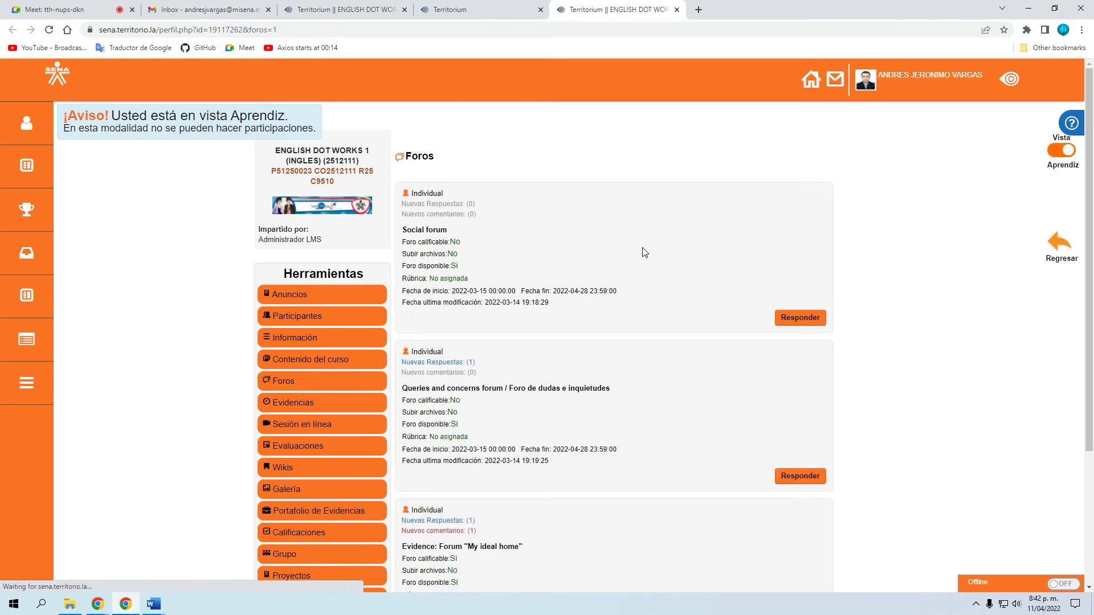
Step: Scroll to the Evidence: Forum "My ideal home" card and choose Responder
{"action": "scroll", "coordinate": [1093, 233], "scroll_direction": "down", "scroll_amount": 1}
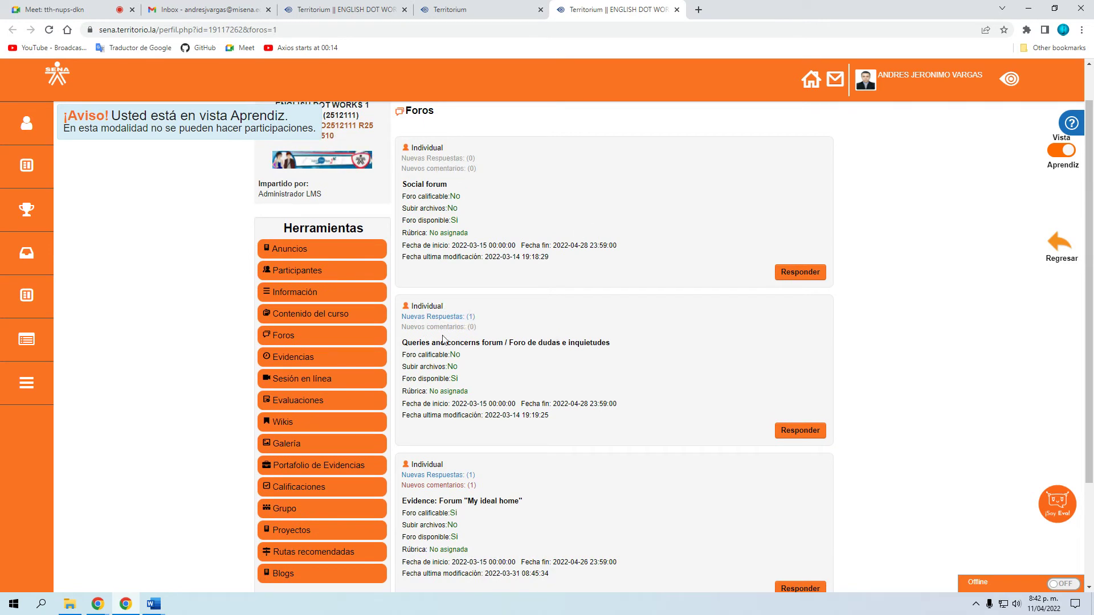
{"action": "scroll", "coordinate": [1092, 306], "scroll_direction": "down", "scroll_amount": 2}
{"action": "scroll", "coordinate": [1093, 306], "scroll_direction": "down", "scroll_amount": 2}
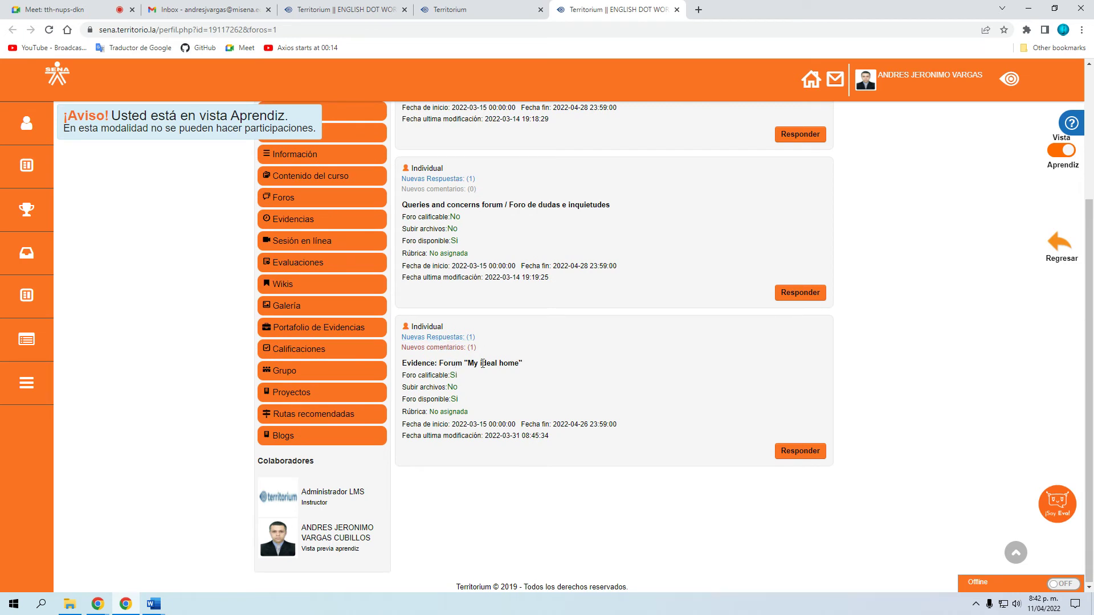
{"action": "left_click", "coordinate": [798, 454]}
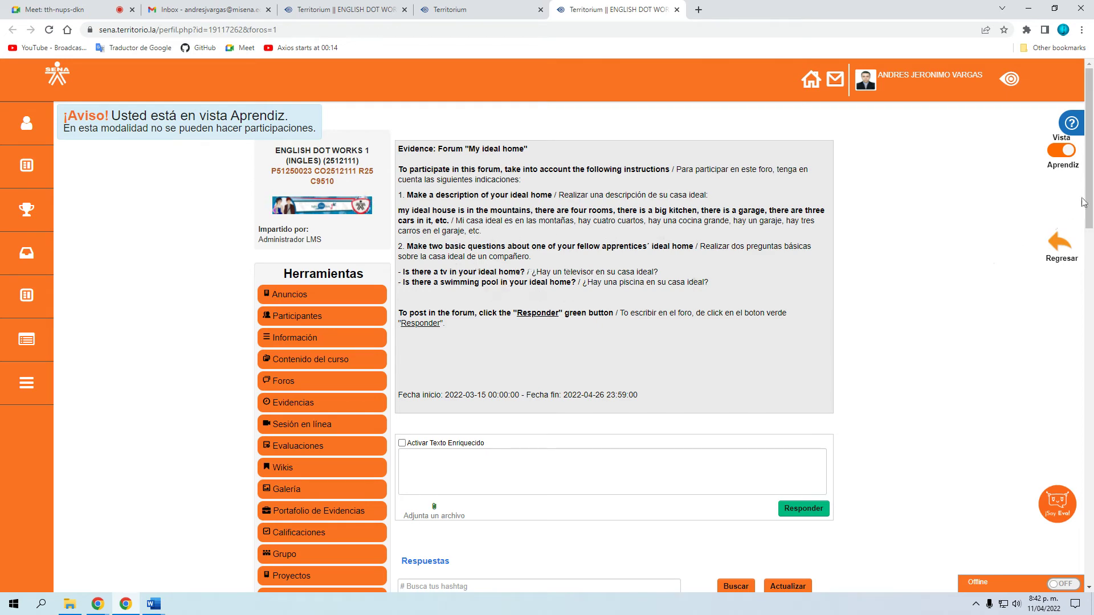
Step: Enable rich text, zoom the page to 150%, and type 'My ideal home is in the countryside'
{"action": "scroll", "coordinate": [1082, 203], "scroll_direction": "down", "scroll_amount": 2}
{"action": "left_click", "coordinate": [402, 312]}
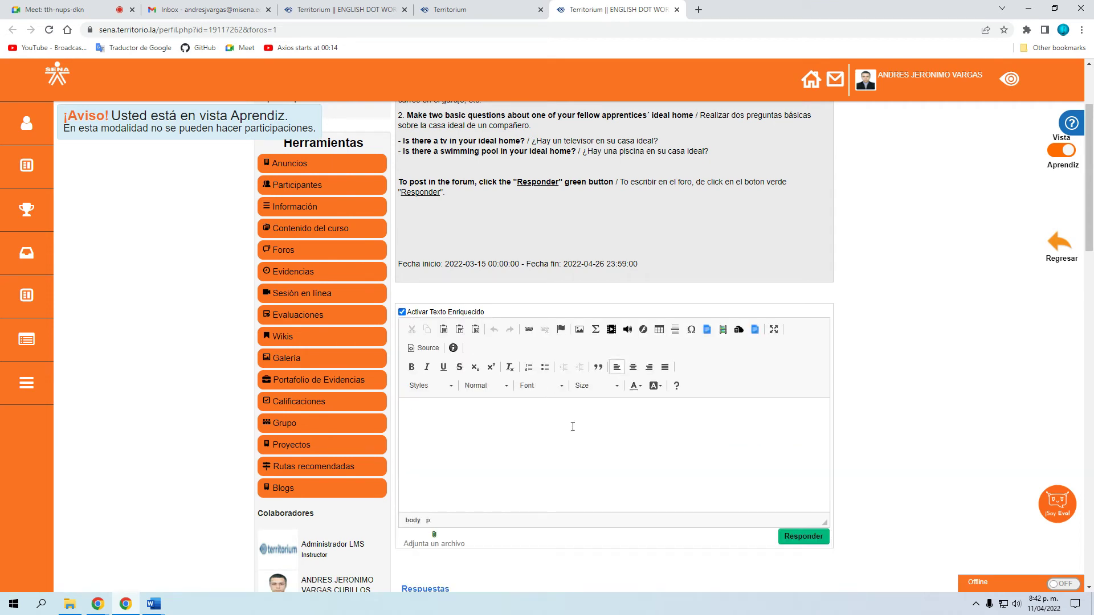
{"action": "type", "text": "My"}
{"action": "key", "text": "ctrl+plus"}
{"action": "key", "text": "ctrl+plus"}
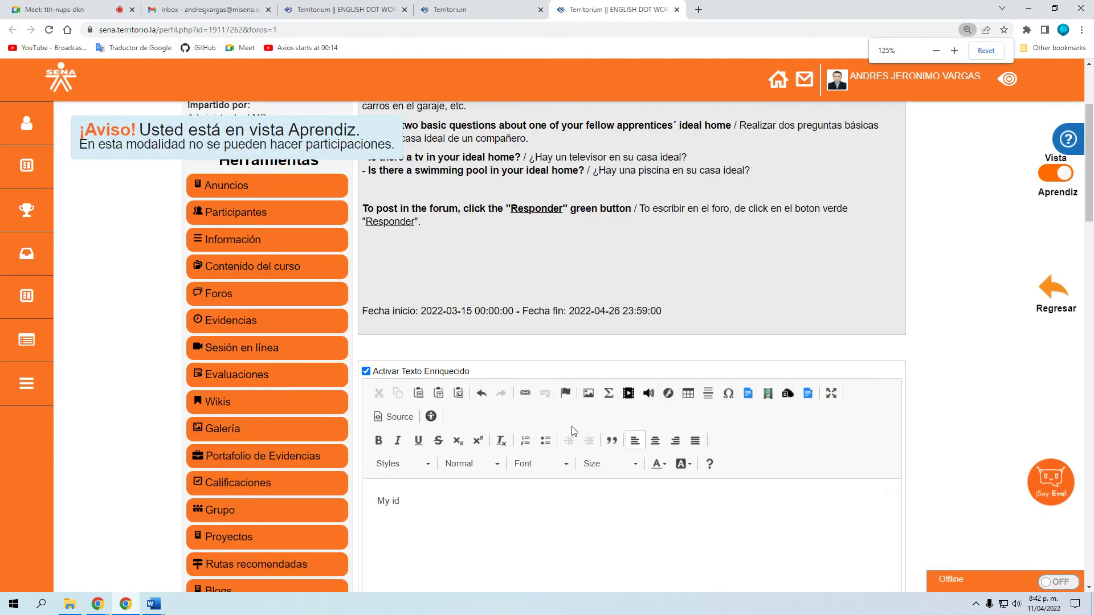
{"action": "scroll", "coordinate": [1091, 227], "scroll_direction": "down", "scroll_amount": 4}
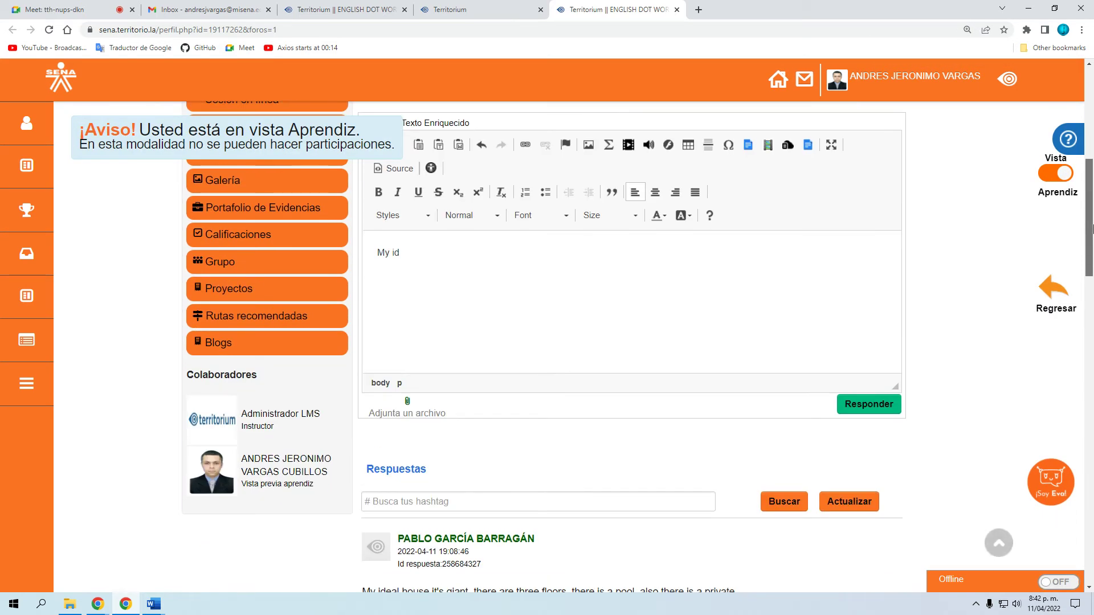
{"action": "key", "text": "ctrl+plus"}
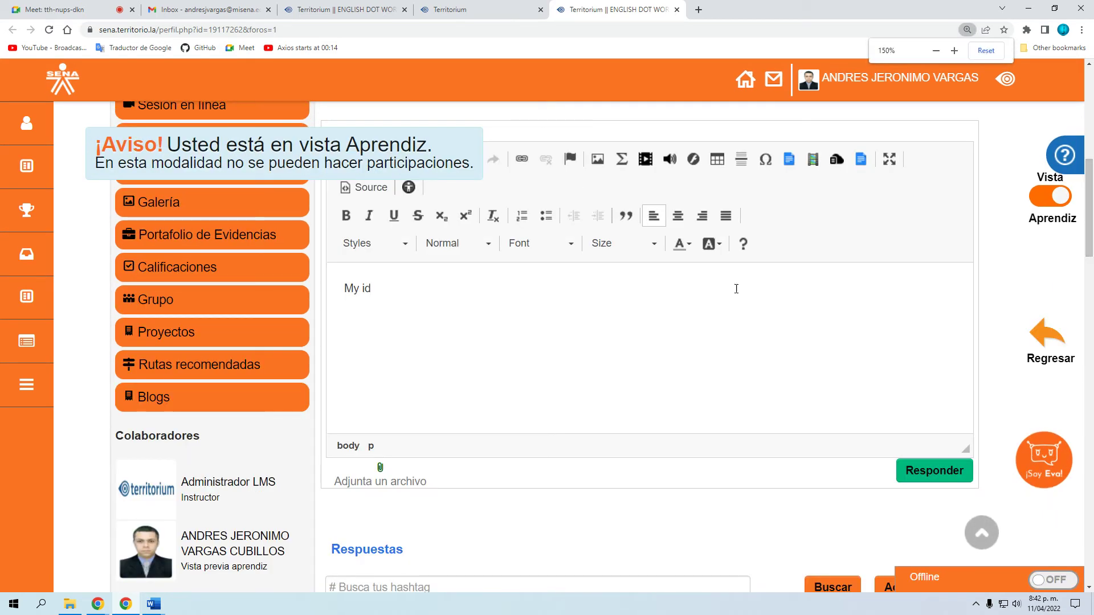
{"action": "type", "text": "eal "}
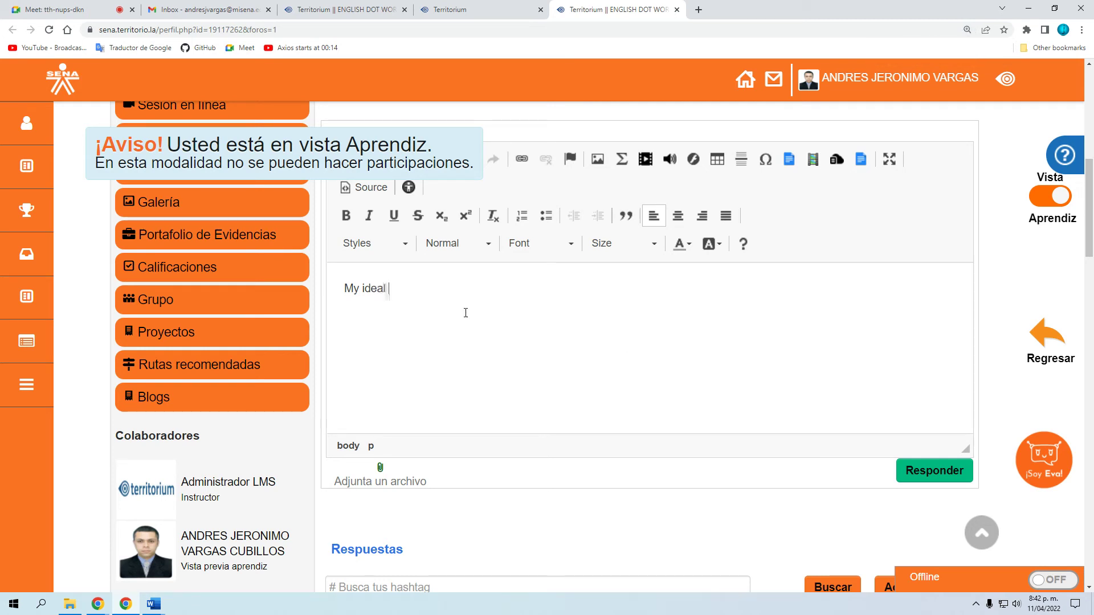
{"action": "type", "text": "home is in the country side"}
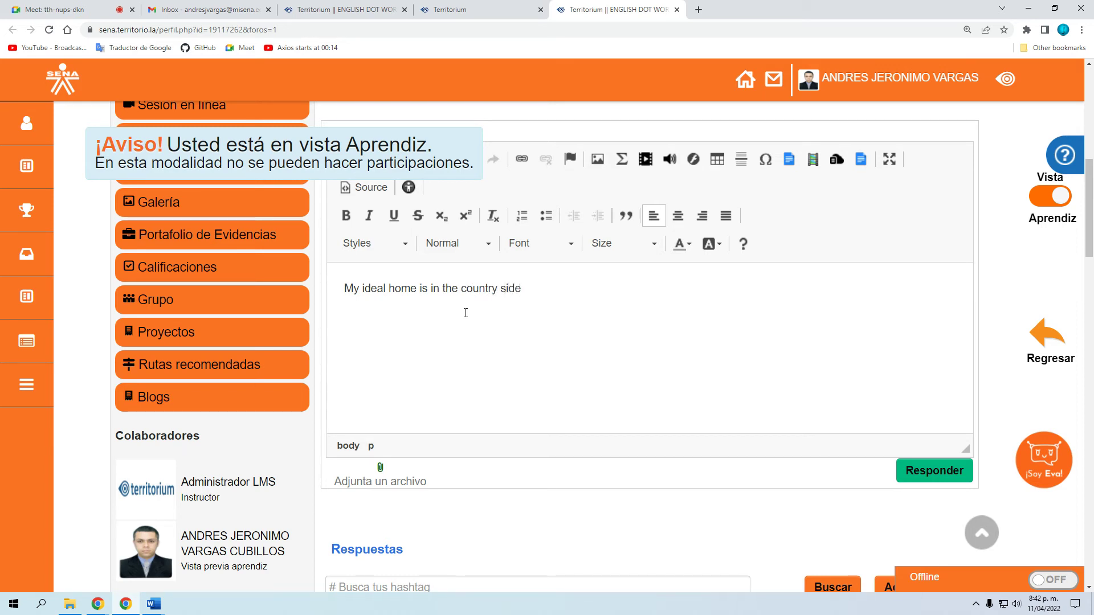
{"action": "key", "text": "Left"}
{"action": "key", "text": "BackSpace"}
Step: Add 'there is a big kitchen, there are four bedrooms', fixing typos, then reset zoom to 100%
{"action": "type", "text": "thre"}
{"action": "type", "text": " is a big "}
{"action": "type", "text": "kei"}
{"action": "type", "text": "tch"}
{"action": "type", "text": "che"}
{"action": "key", "text": "BackSpace"}
{"action": "key", "text": "BackSpace"}
{"action": "type", "text": "n"}
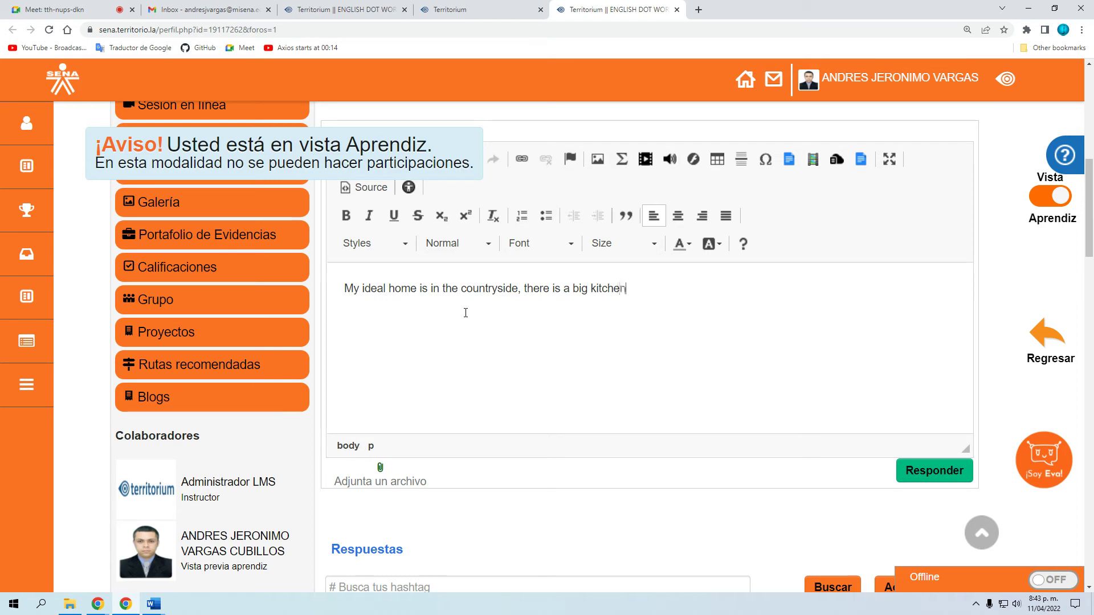
{"action": "type", "text": ", thra"}
{"action": "key", "text": "BackSpace"}
{"action": "key", "text": "BackSpace"}
{"action": "type", "text": "ear"}
{"action": "key", "text": "BackSpace"}
{"action": "key", "text": "BackSpace"}
{"action": "key", "text": "BackSpace"}
{"action": "type", "text": "re are fout"}
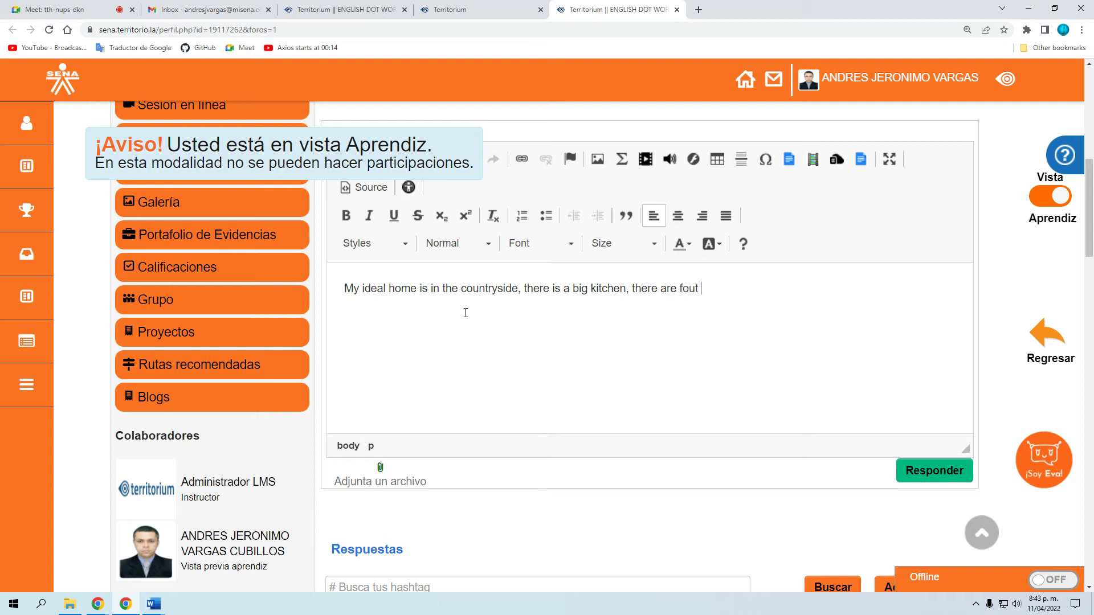
{"action": "type", "text": "bedrooms"}
{"action": "key", "text": "ctrl+minus"}
{"action": "key", "text": "ctrl+minus"}
{"action": "key", "text": "ctrl+minus"}
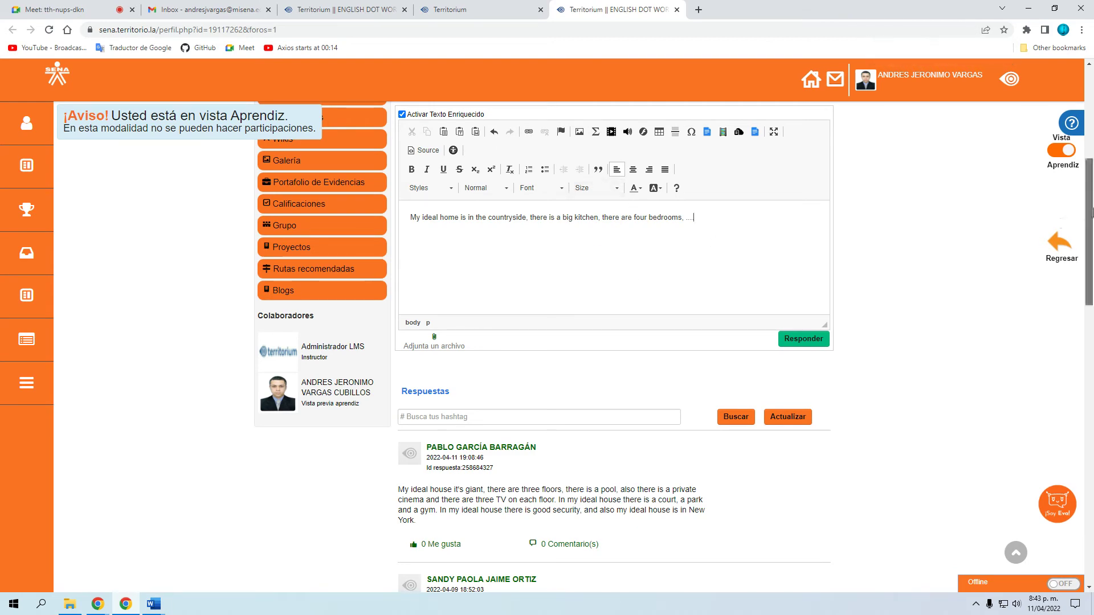
Step: Scroll through classmates' ideal-home replies and expand the 2 comments under the farm reply
{"action": "scroll", "coordinate": [1093, 266], "scroll_direction": "down", "scroll_amount": 3}
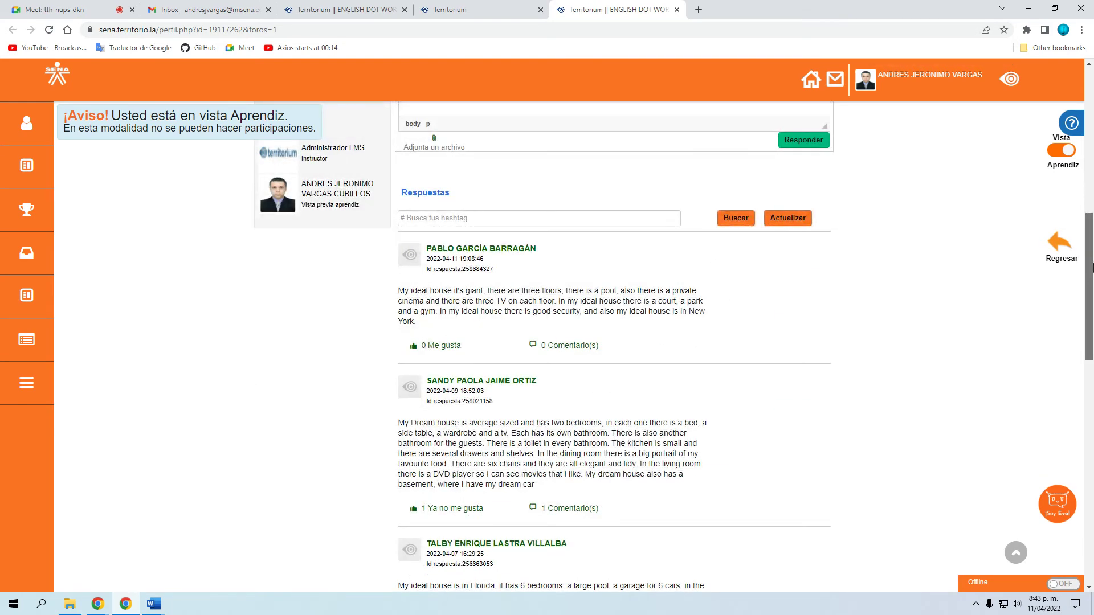
{"action": "scroll", "coordinate": [1092, 266], "scroll_direction": "down", "scroll_amount": 3}
{"action": "left_click_drag", "start_coordinate": [1093, 291], "coordinate": [1085, 418]}
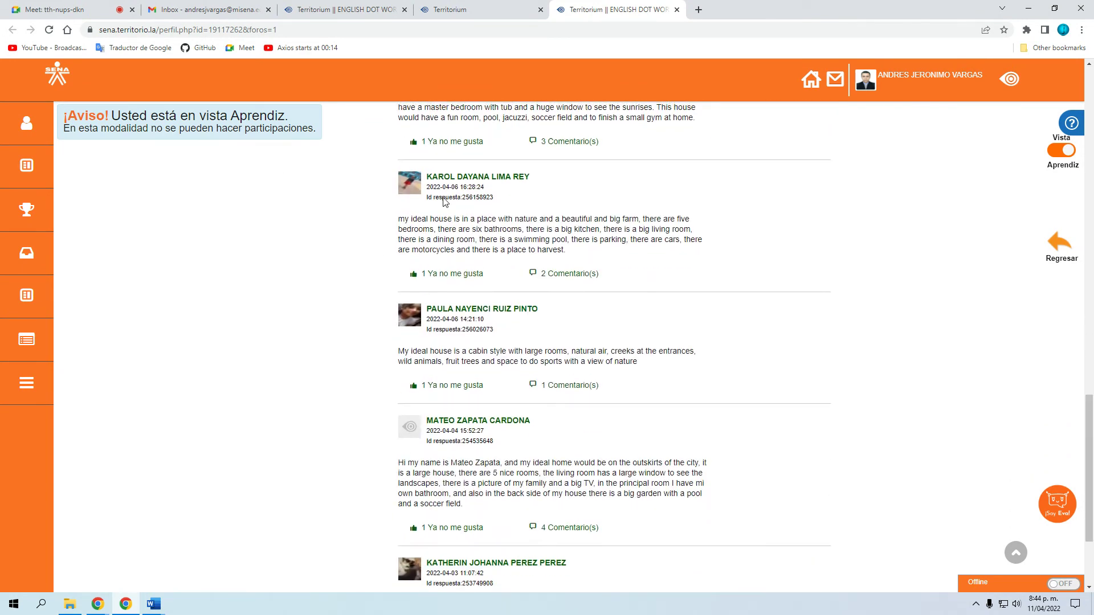
{"action": "left_click", "coordinate": [567, 275]}
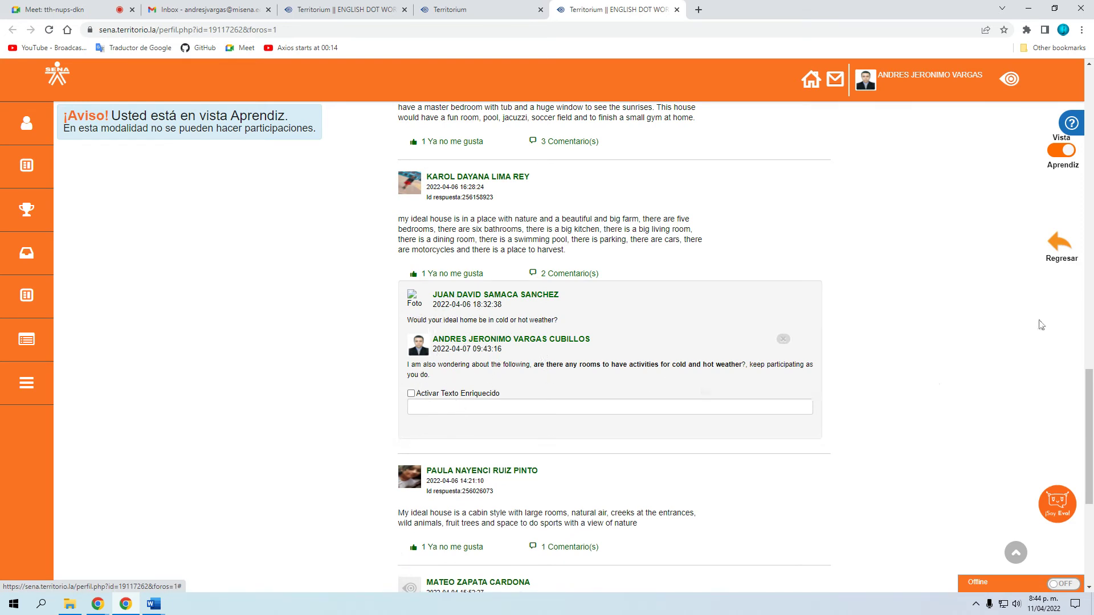
{"action": "scroll", "coordinate": [1089, 413], "scroll_direction": "down", "scroll_amount": 1}
{"action": "scroll", "coordinate": [1089, 413], "scroll_direction": "up", "scroll_amount": 15}
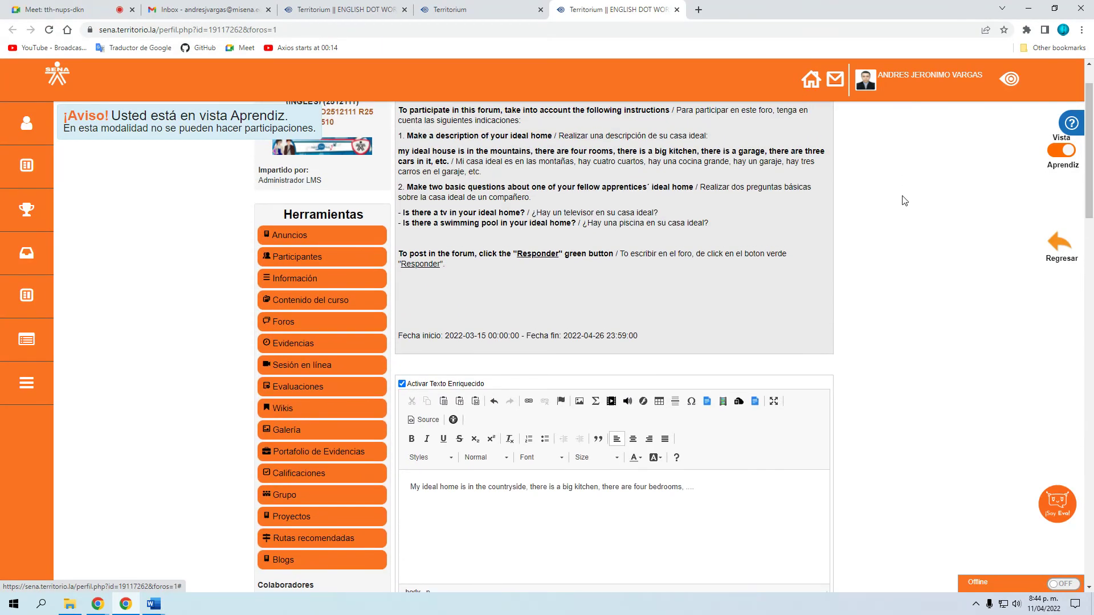
Step: Zoom in on the forum instructions, then switch to the Google Meet call and its chat
{"action": "key", "text": "ctrl+plus"}
{"action": "key", "text": "ctrl+plus"}
{"action": "key", "text": "ctrl+plus"}
{"action": "key", "text": "ctrl+plus"}
{"action": "key", "text": "ctrl+plus"}
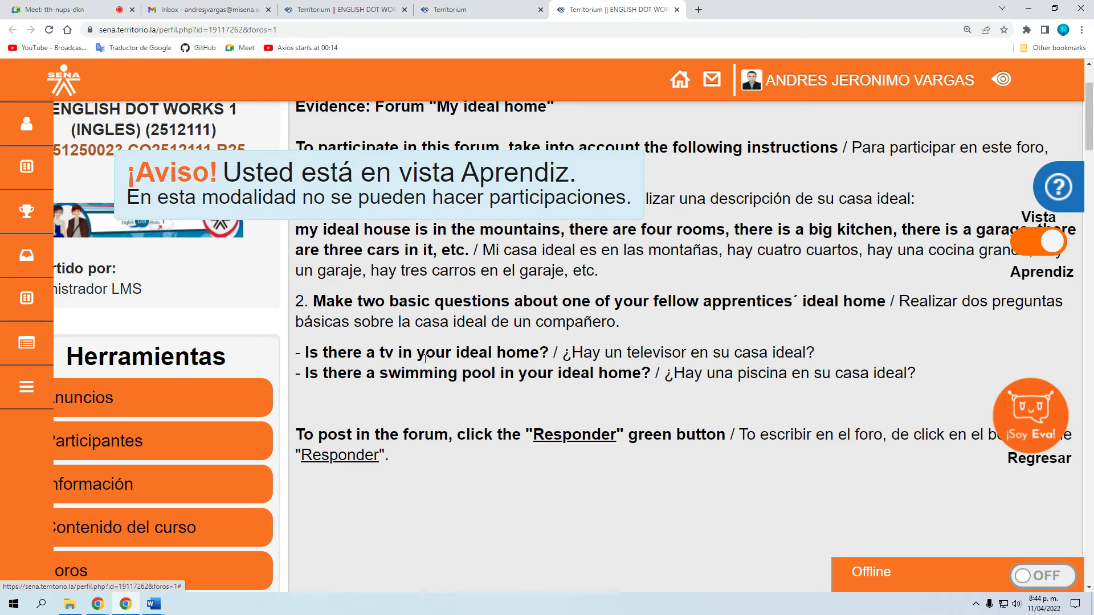
{"action": "left_click", "coordinate": [57, 10]}
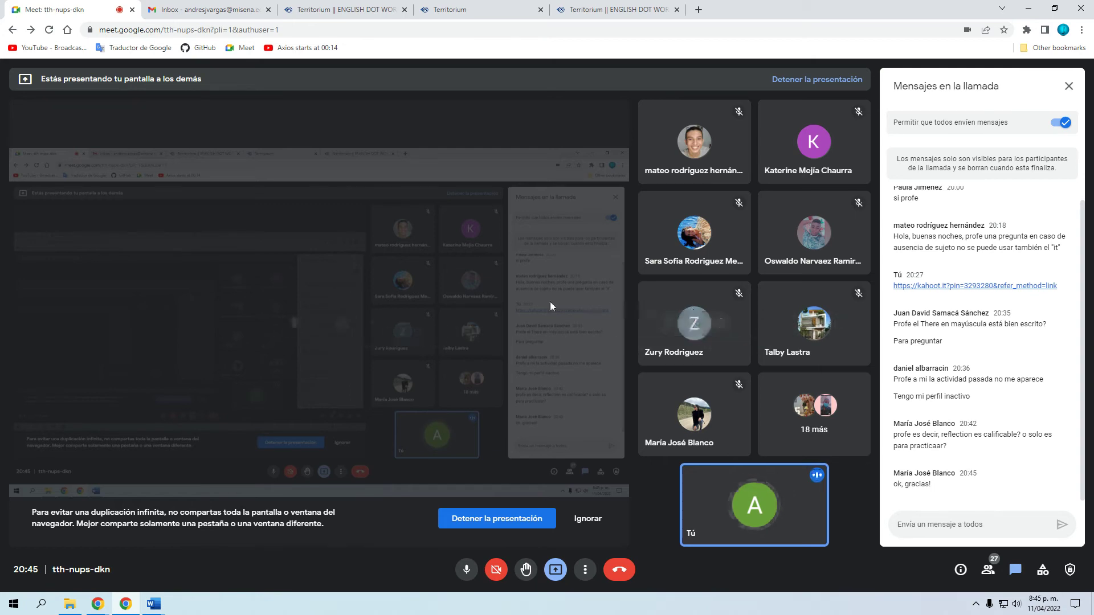
Step: Leave the Meet call, reset the zoom, and return to the 'My ideal home' forum draft
{"action": "left_click", "coordinate": [349, 7]}
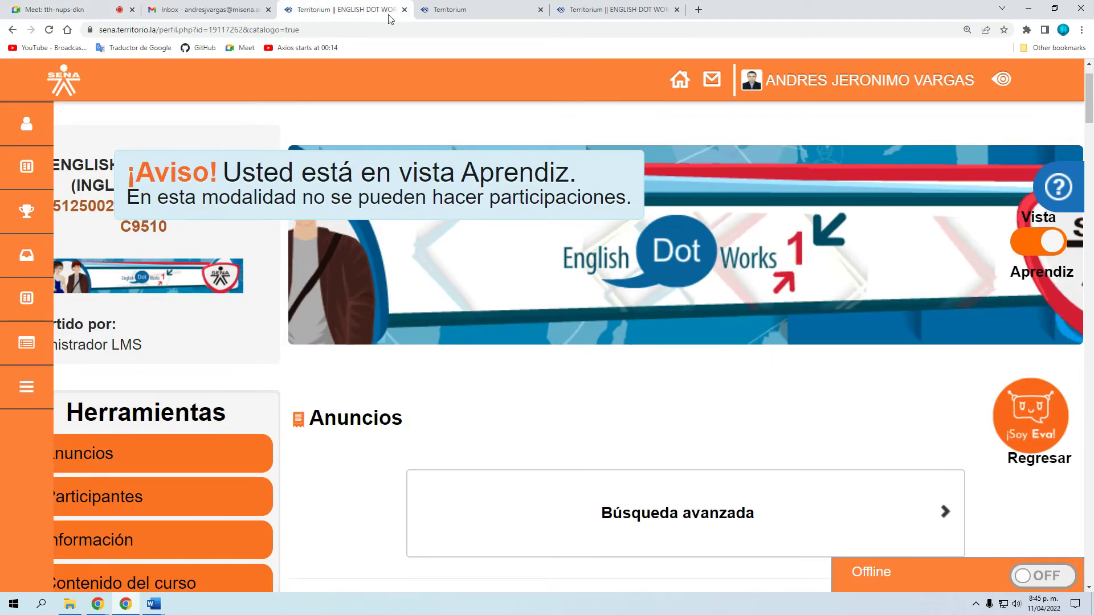
{"action": "key", "text": "ctrl+minus"}
{"action": "key", "text": "ctrl+minus"}
{"action": "key", "text": "ctrl+minus"}
{"action": "key", "text": "ctrl+minus"}
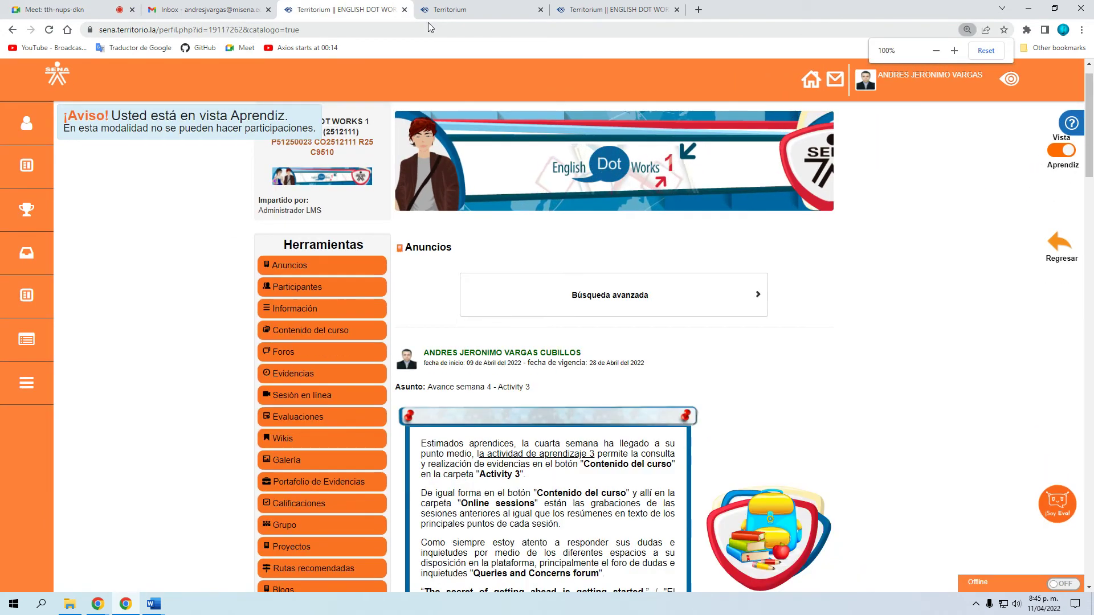
{"action": "left_click", "coordinate": [488, 16]}
{"action": "left_click", "coordinate": [643, 7]}
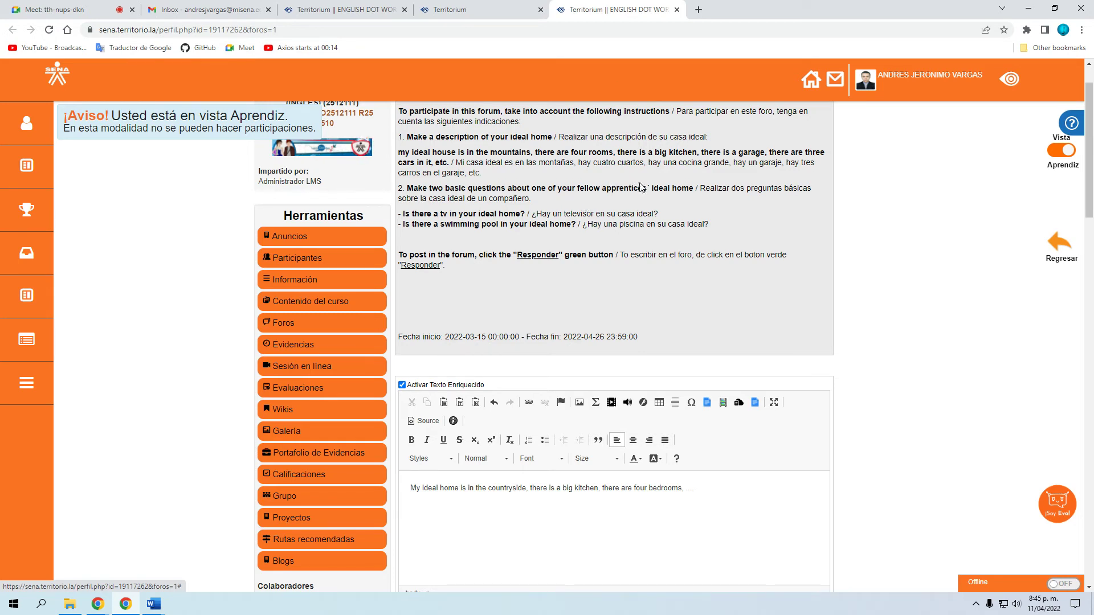
Step: Close the forum, advance to evidence slide 3 de 5, and launch 'Ver Scorm' for 'My city'
{"action": "left_click", "coordinate": [677, 9]}
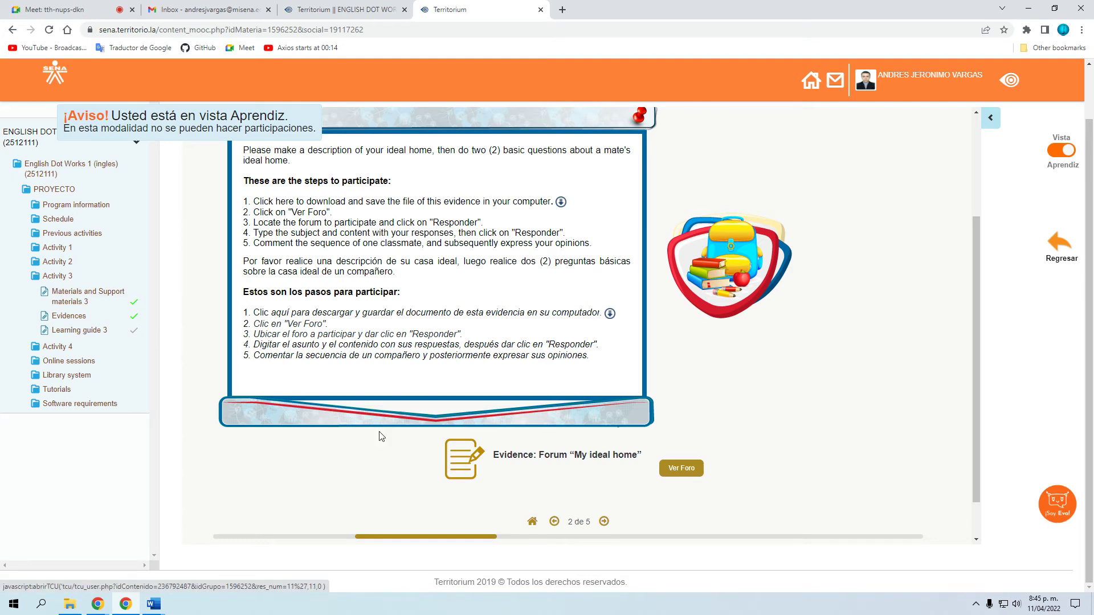
{"action": "left_click", "coordinate": [604, 522]}
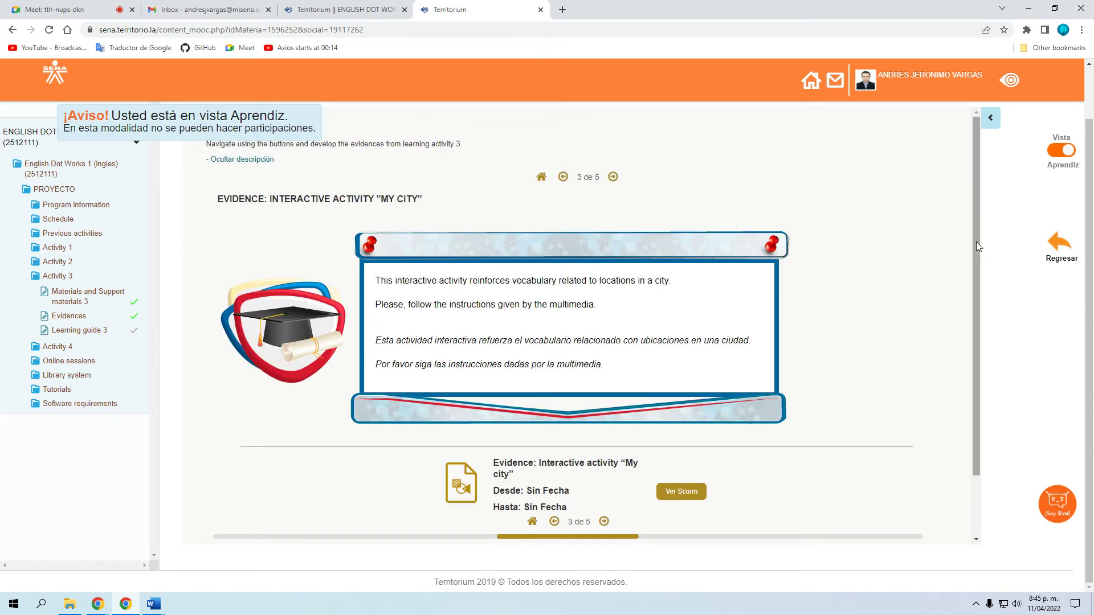
{"action": "left_click_drag", "start_coordinate": [976, 241], "coordinate": [976, 282]}
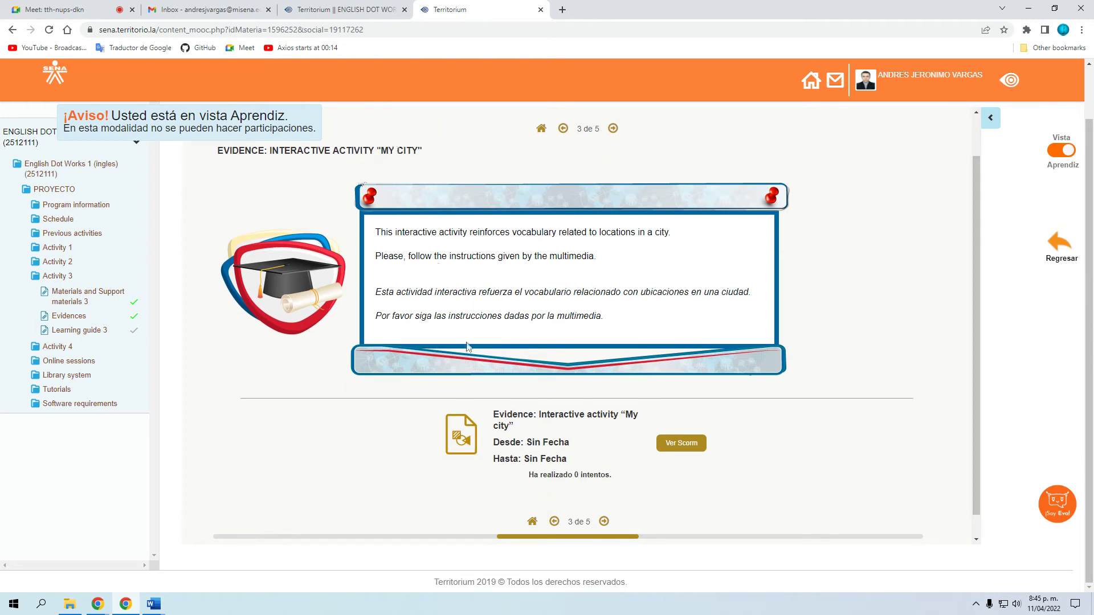
{"action": "left_click", "coordinate": [680, 444]}
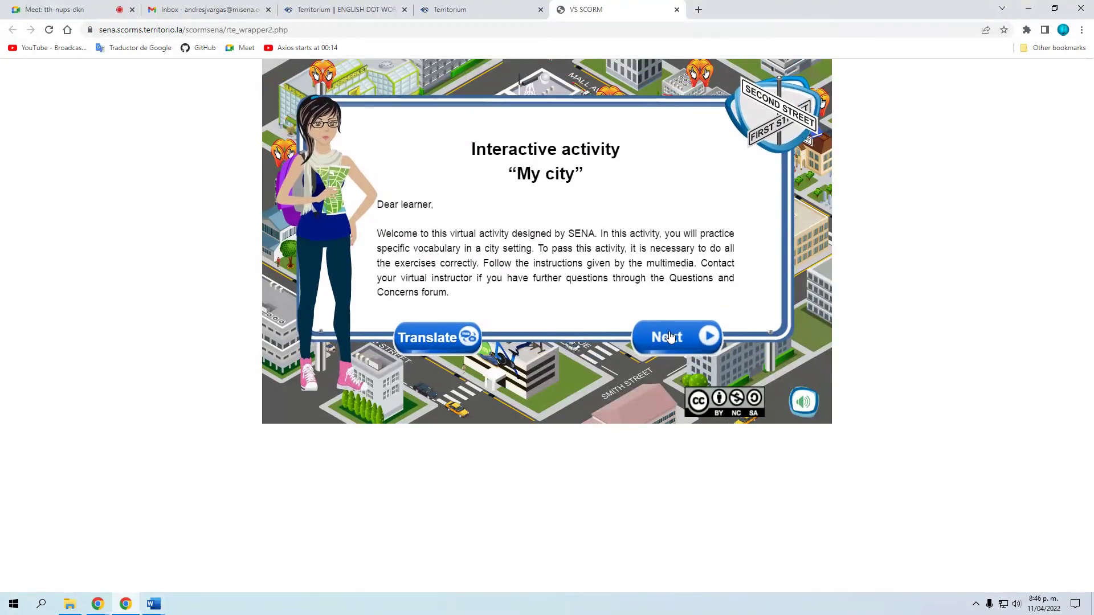
Step: Start 'My city', wrongly guess the Palm and Tower Streets building, then leave the activity
{"action": "left_click", "coordinate": [670, 336]}
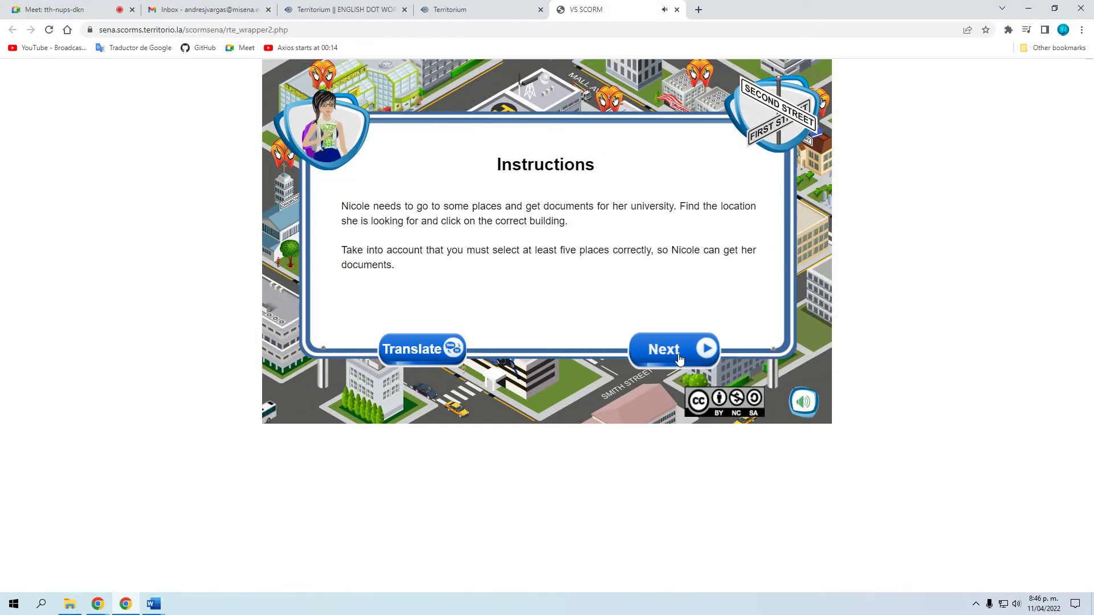
{"action": "left_click", "coordinate": [662, 349]}
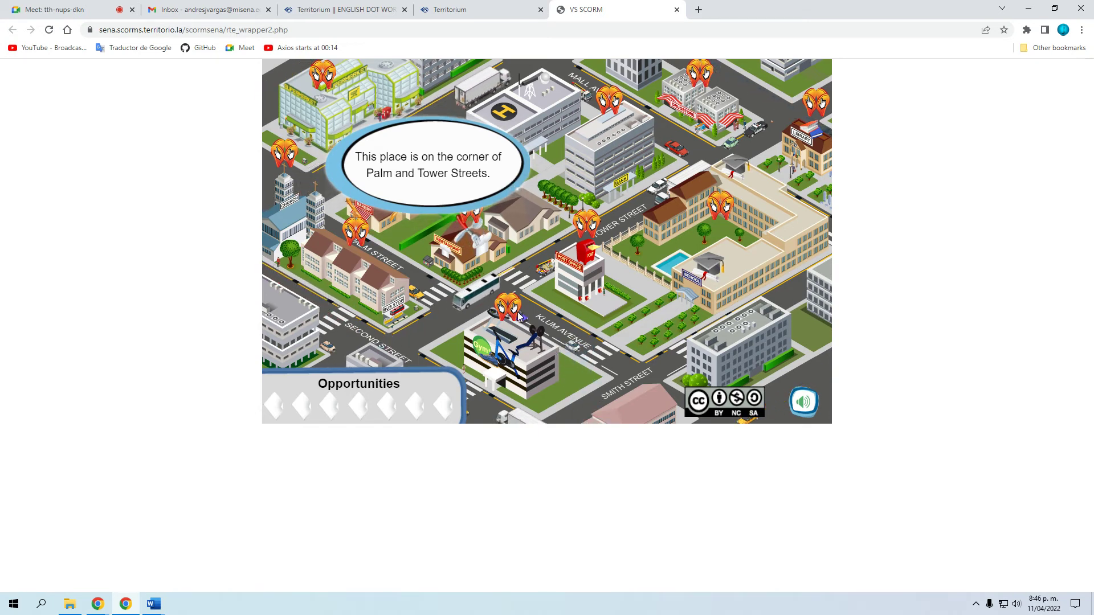
{"action": "left_click", "coordinate": [428, 161]}
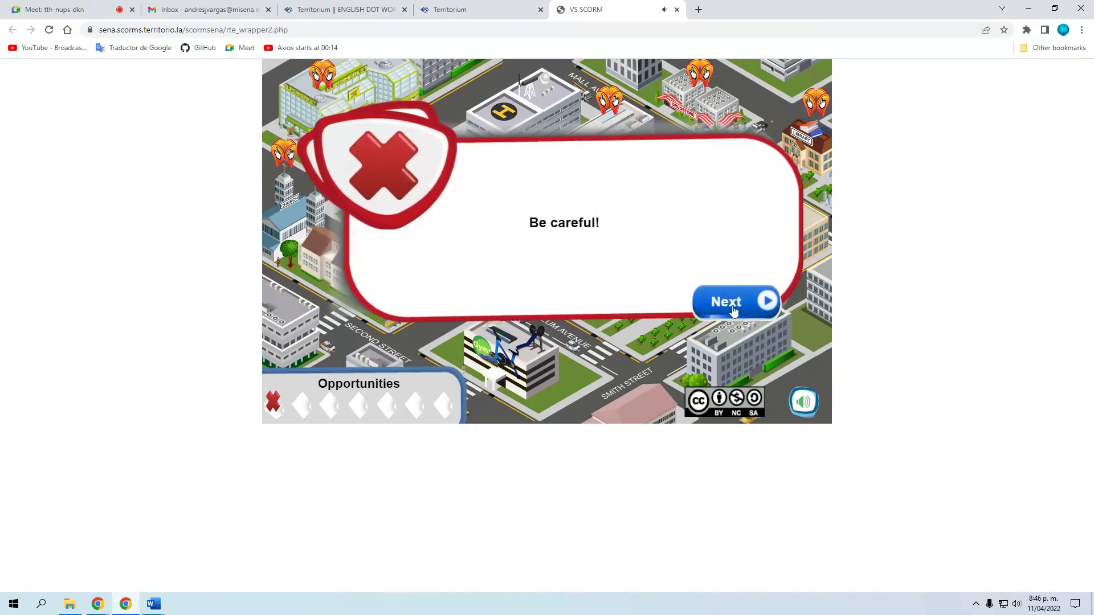
{"action": "left_click", "coordinate": [732, 310]}
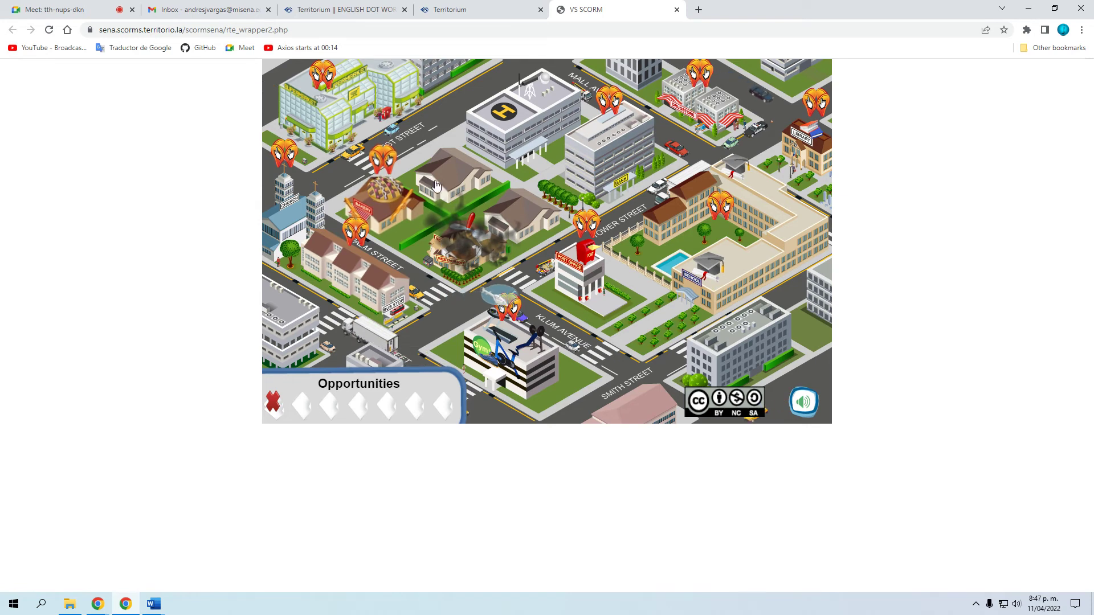
{"action": "left_click", "coordinate": [677, 9]}
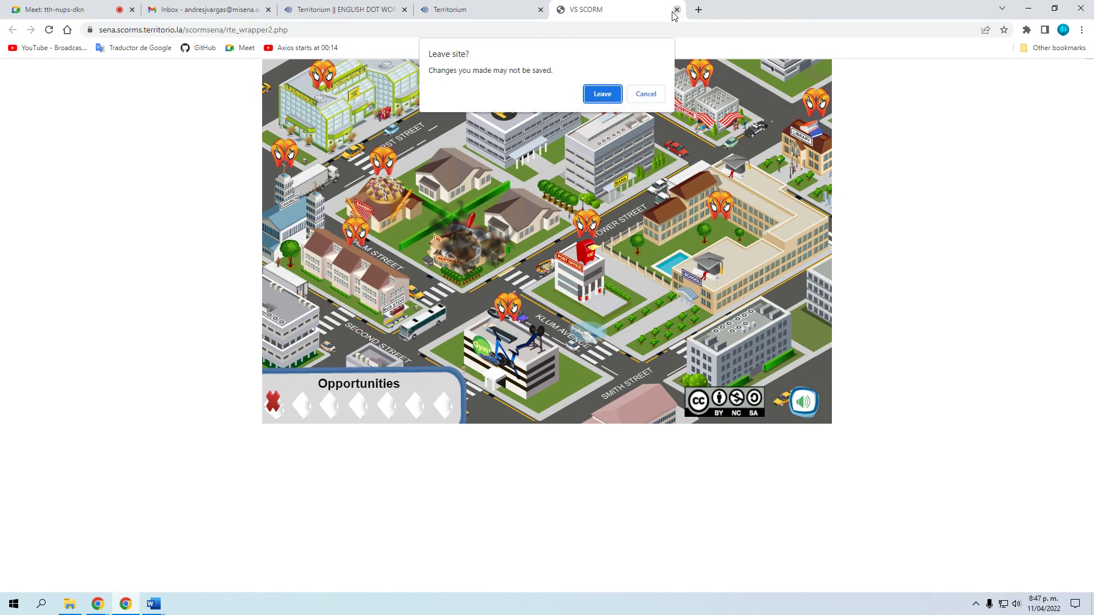
{"action": "left_click", "coordinate": [602, 94]}
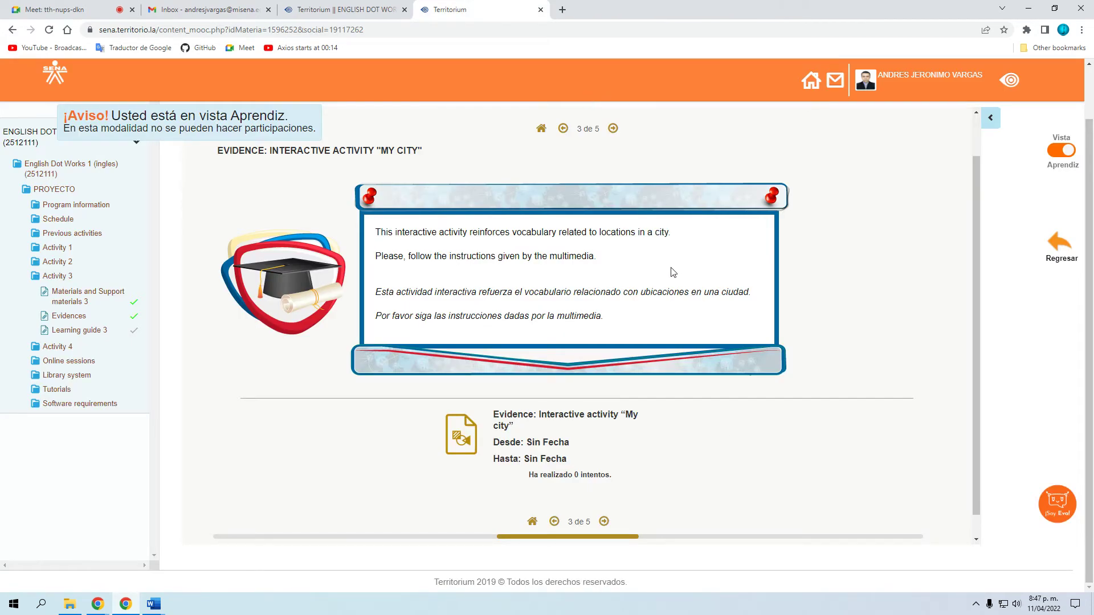
Step: Advance to slide 4 de 5, 'The perfect neighborhood for each person', and show the open Word documents
{"action": "left_click", "coordinate": [604, 522]}
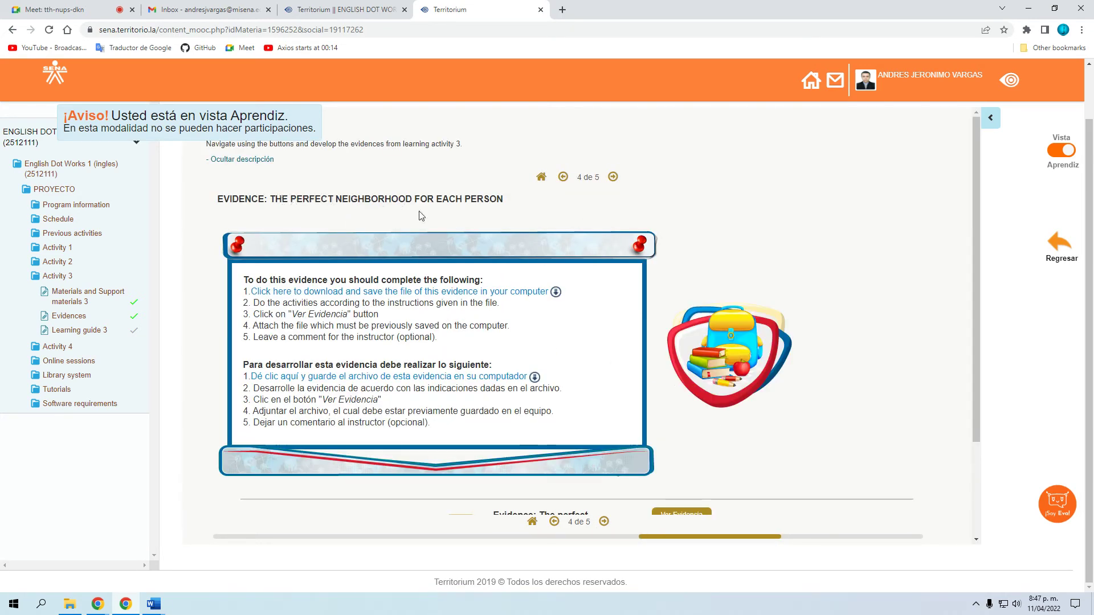
{"action": "left_click", "coordinate": [154, 604]}
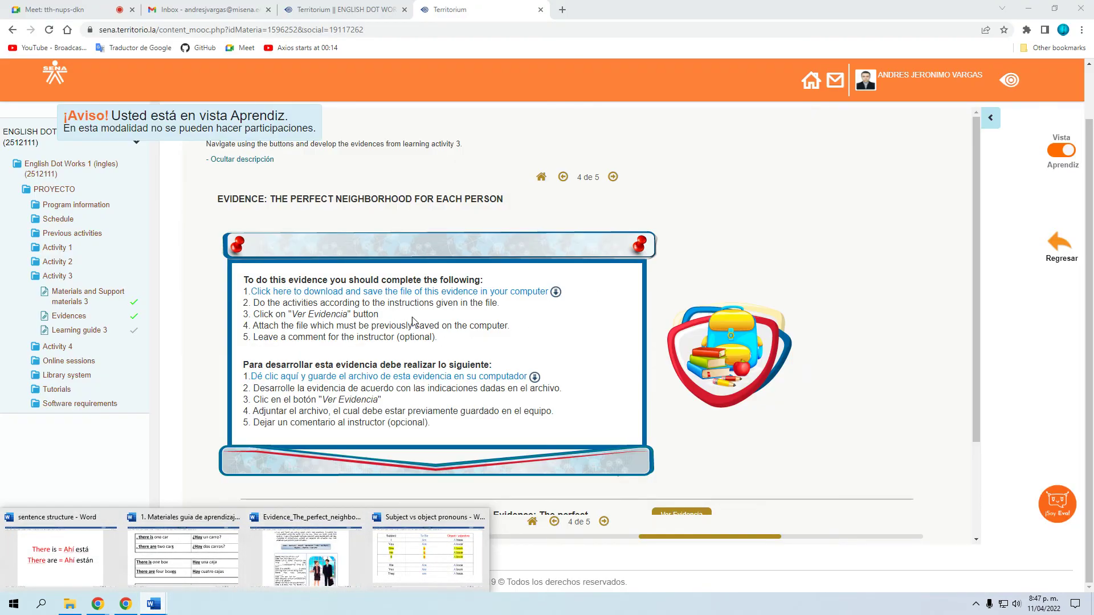
Step: Bring Evidence_The_perfect_neighborhood_for_each_person forward and review its word box and apartment conversation
{"action": "left_click", "coordinate": [317, 552]}
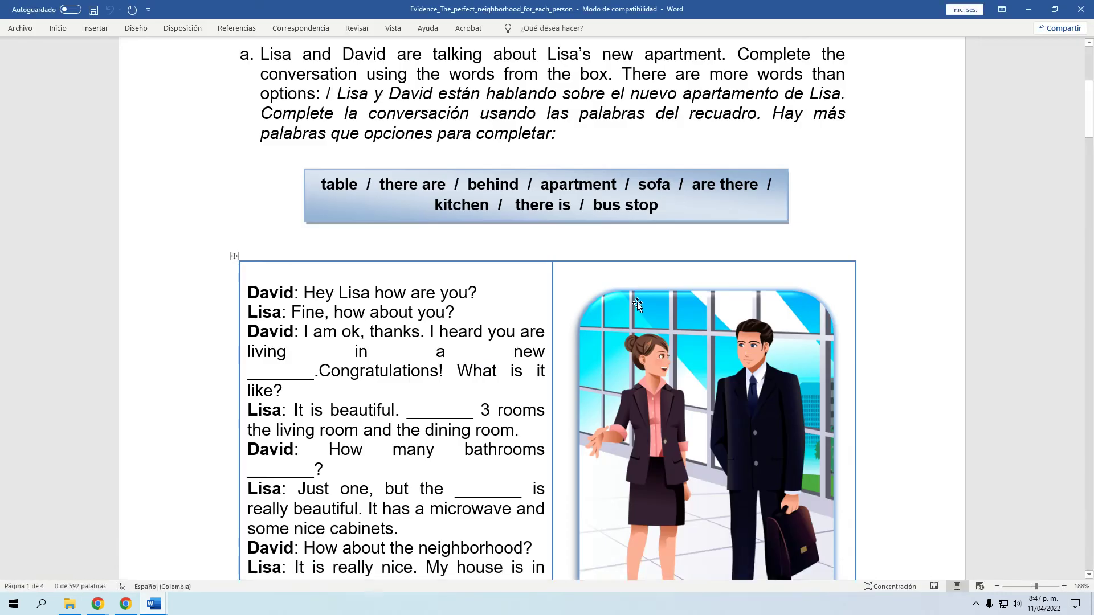
{"action": "mouse_move", "coordinate": [1089, 126]}
{"action": "left_mouse_down"}
{"action": "mouse_move", "coordinate": [1089, 116]}
{"action": "mouse_move", "coordinate": [1089, 139]}
{"action": "mouse_move", "coordinate": [1089, 128]}
{"action": "left_mouse_up"}
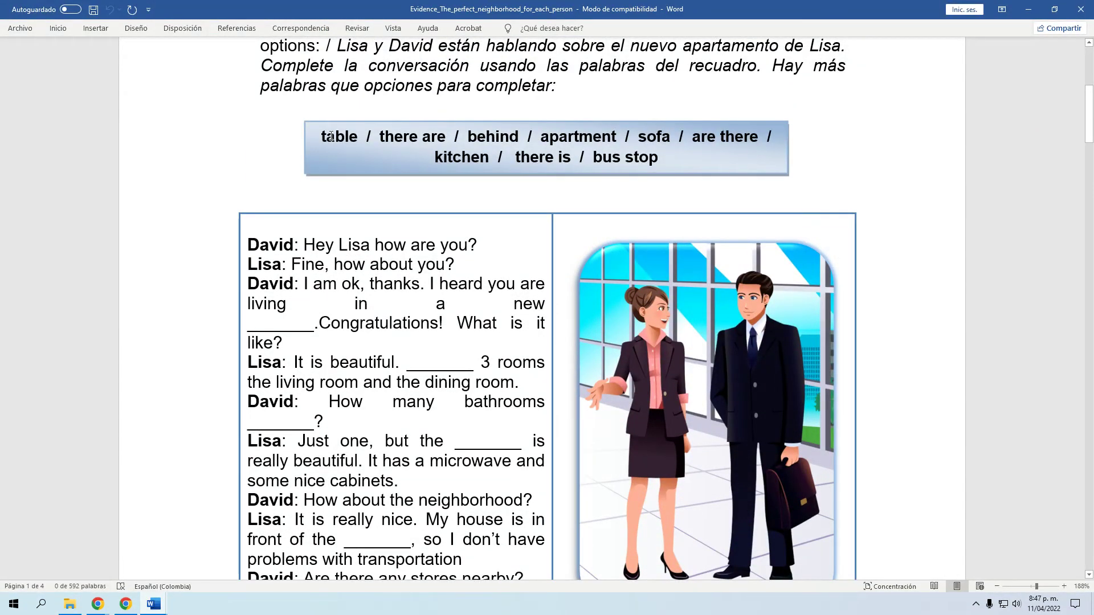
{"action": "left_click_drag", "start_coordinate": [328, 137], "coordinate": [664, 160]}
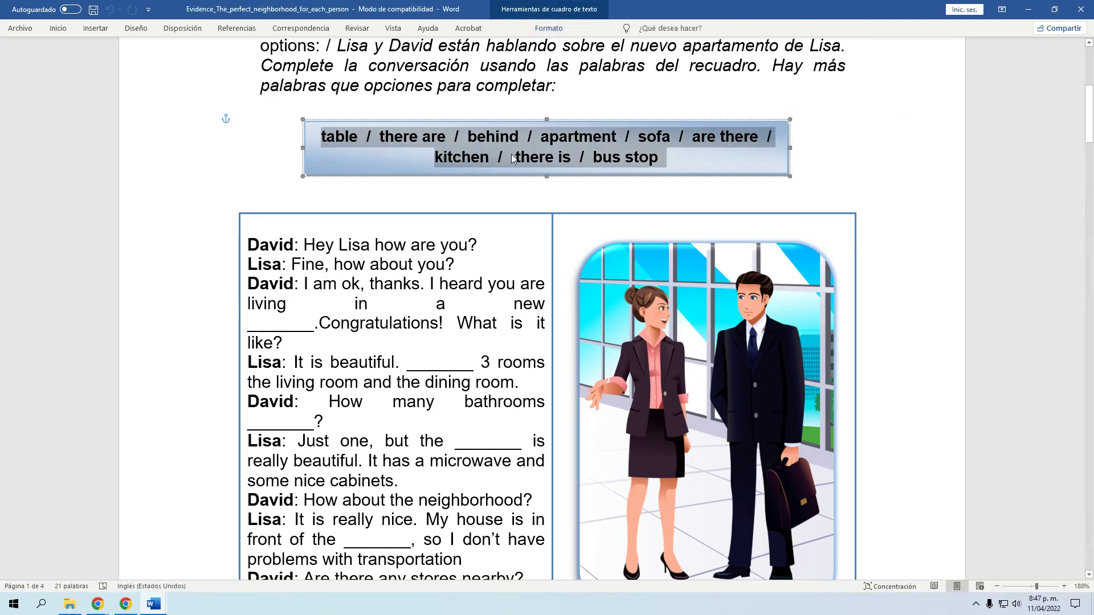
{"action": "left_click", "coordinate": [386, 284]}
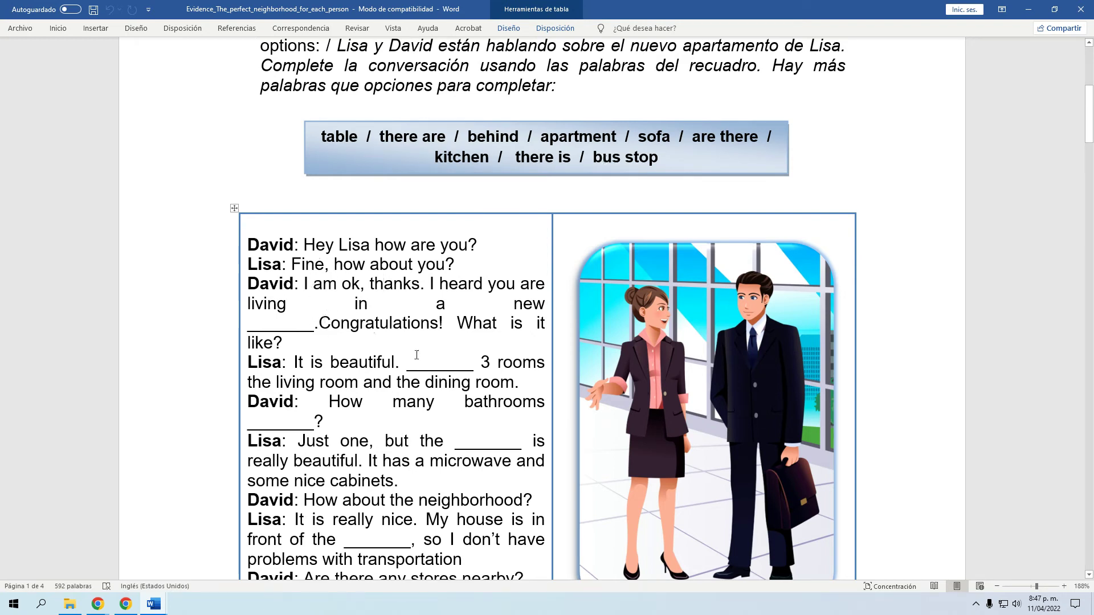
{"action": "mouse_move", "coordinate": [1089, 100]}
{"action": "left_mouse_down"}
{"action": "mouse_move", "coordinate": [1089, 115]}
{"action": "mouse_move", "coordinate": [1090, 105]}
{"action": "left_mouse_up"}
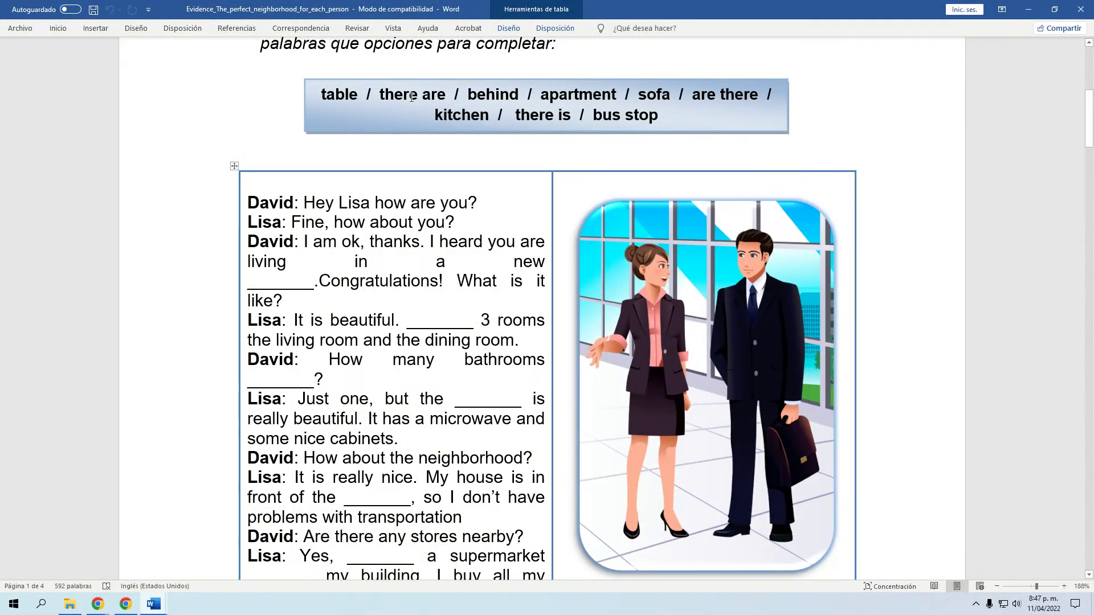